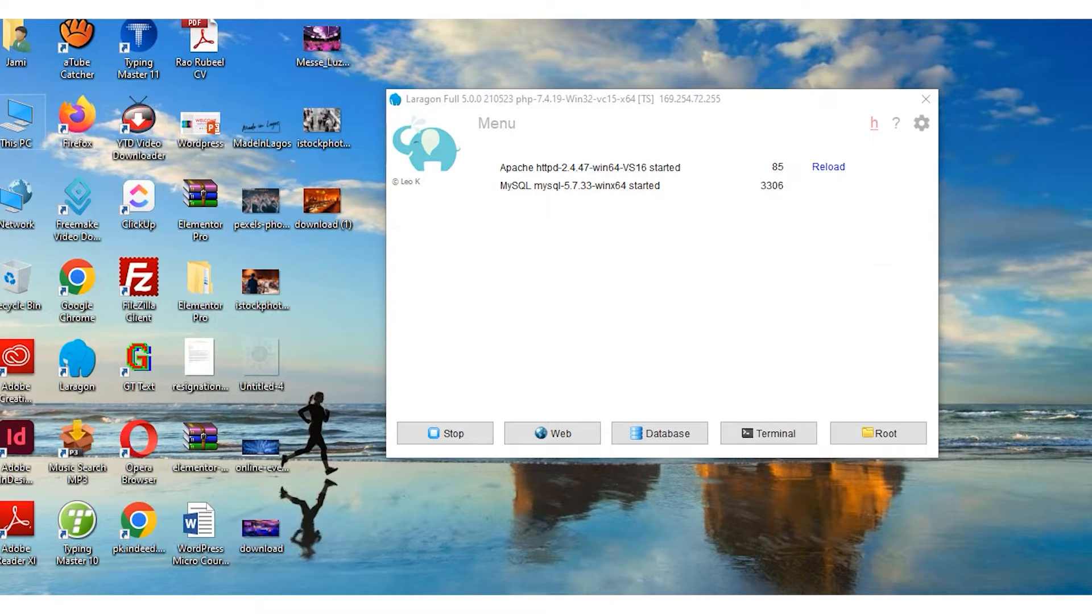
- Extract the wordpress-6.0.2 ZIP archive in place inside the C:\laragon\www folder
double_click(17, 121)
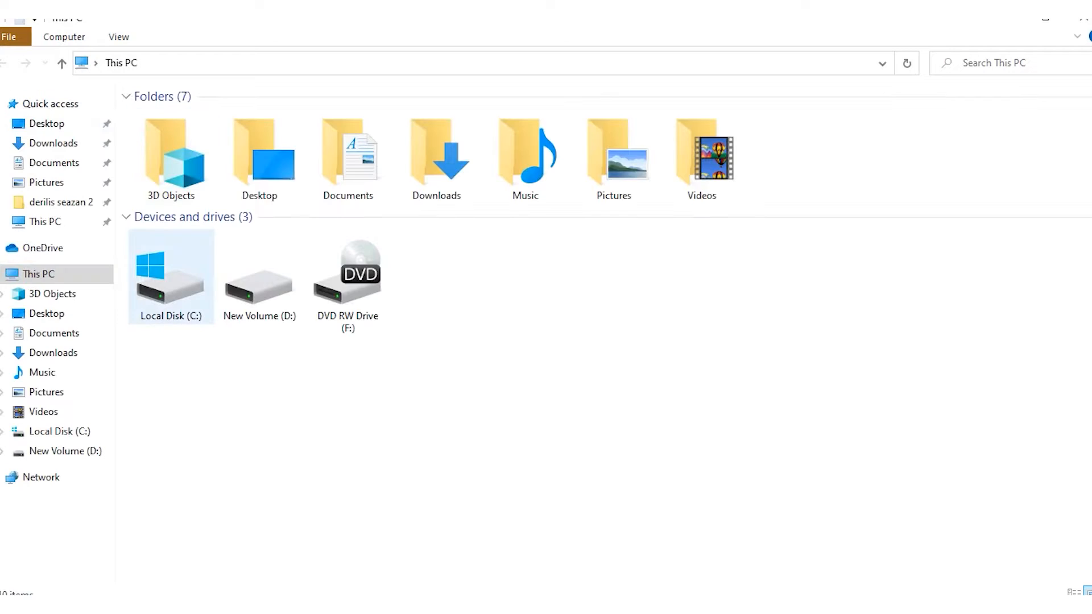
double_click(168, 279)
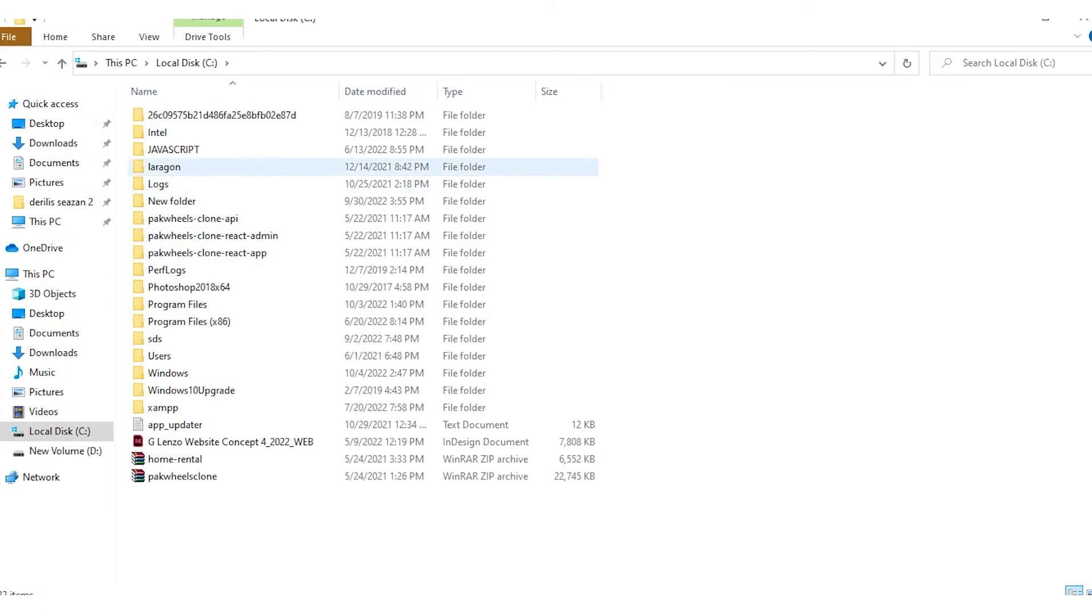
double_click(164, 166)
double_click(158, 201)
scroll(170, 370, down, 3)
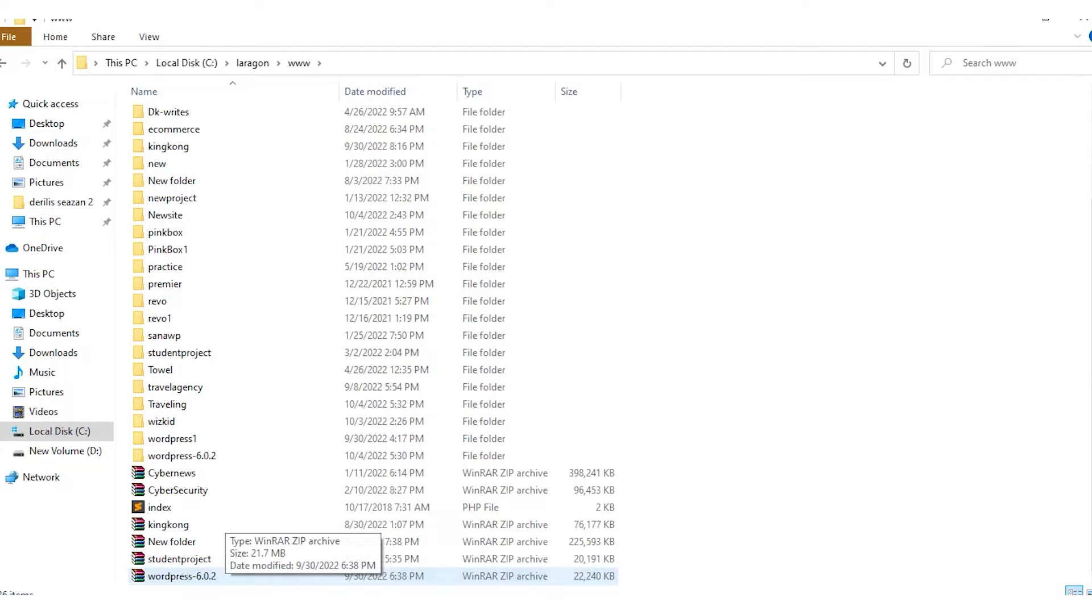
click(226, 576)
right_click(225, 576)
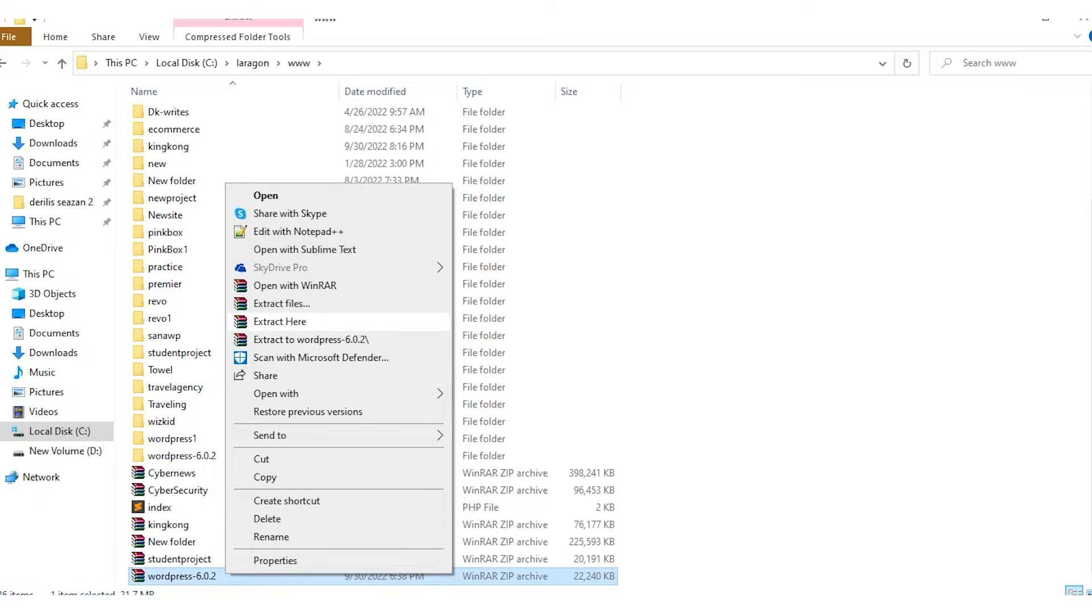
click(280, 323)
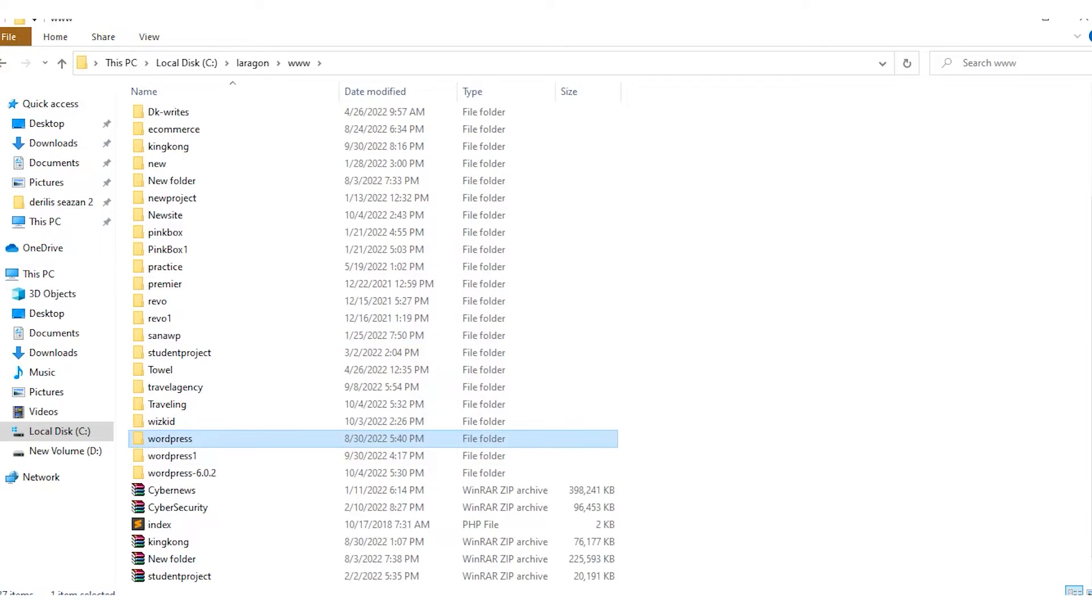
- Rename the extracted wordpress folder as Realestate
right_click(216, 440)
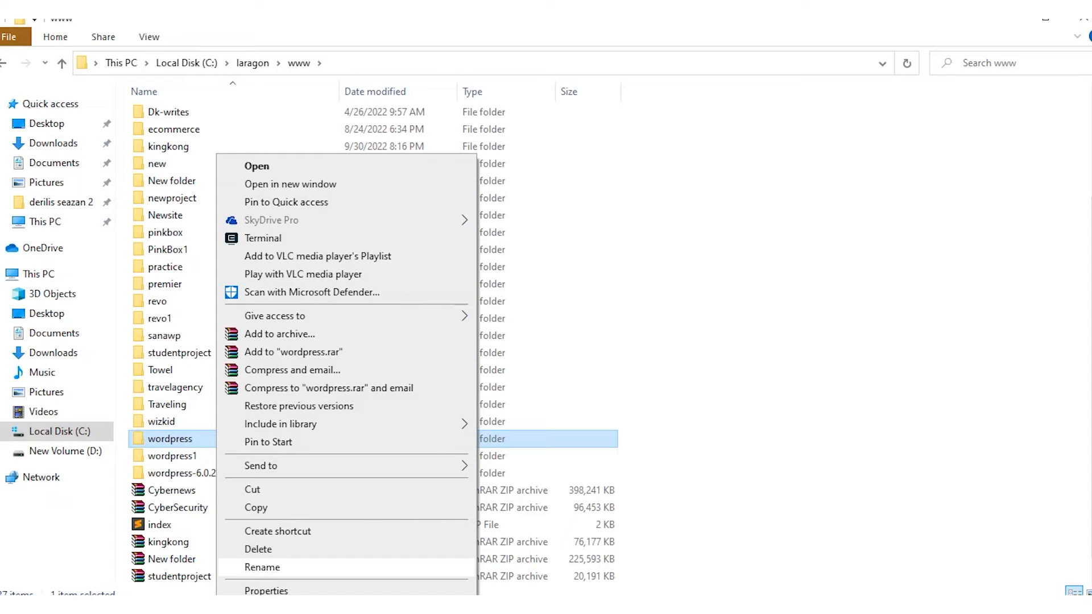
click(262, 567)
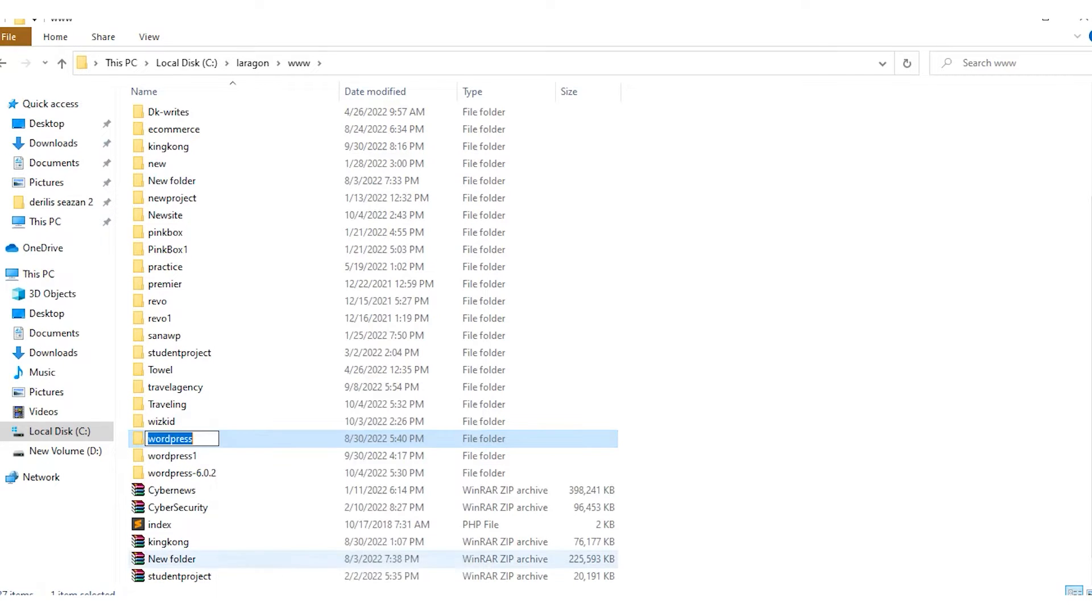
key(BackSpace)
text(Realestate)
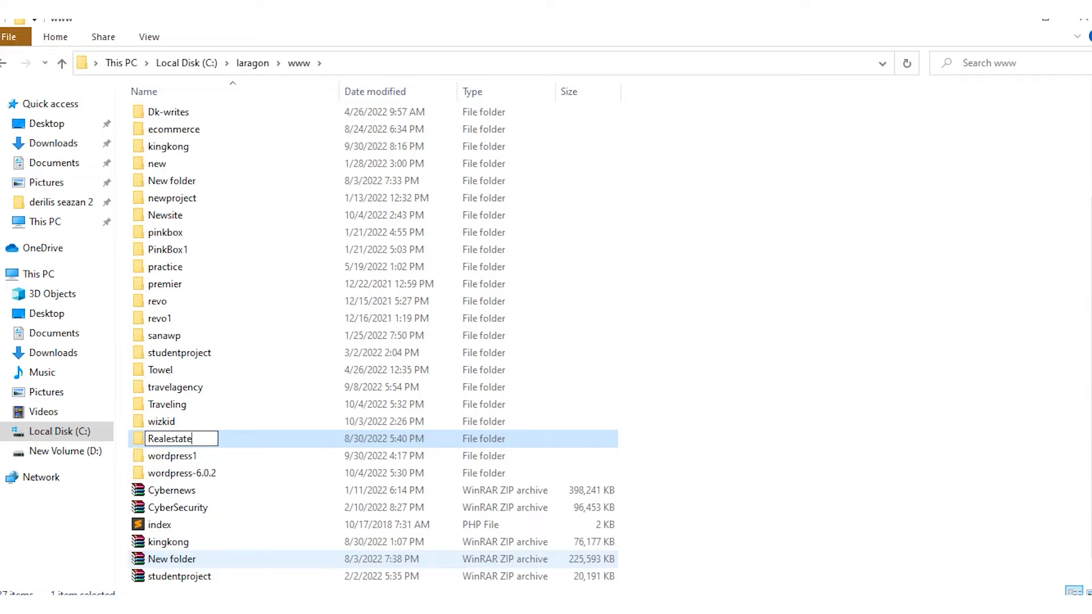
key(ctrl+a)
key(Return)
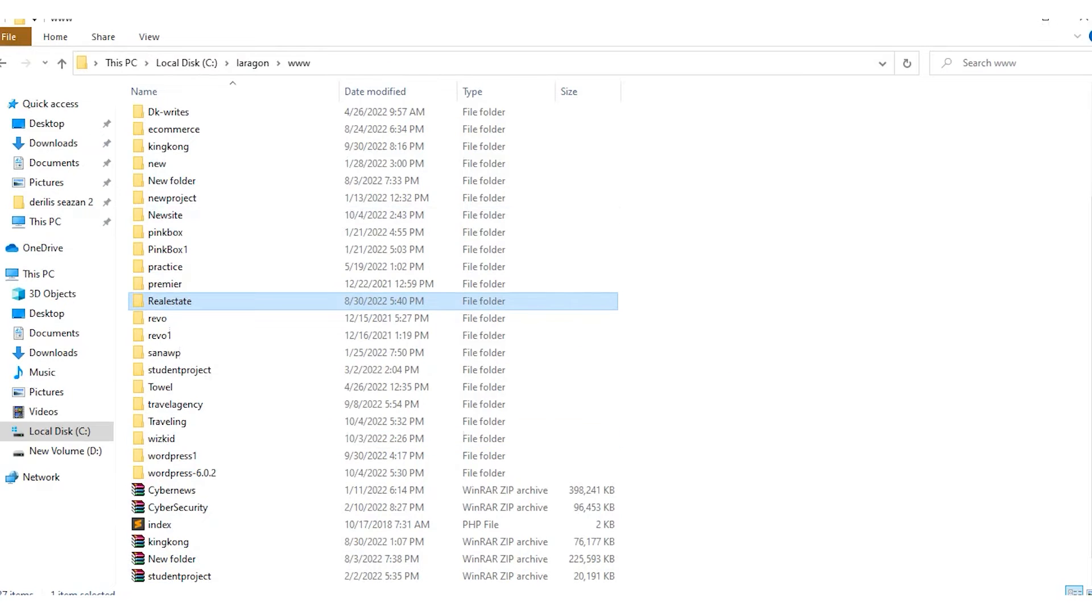
- Switch to Chrome and open phpMyAdmin at localhost:85/phpmyadmin/
key(alt+Tab)
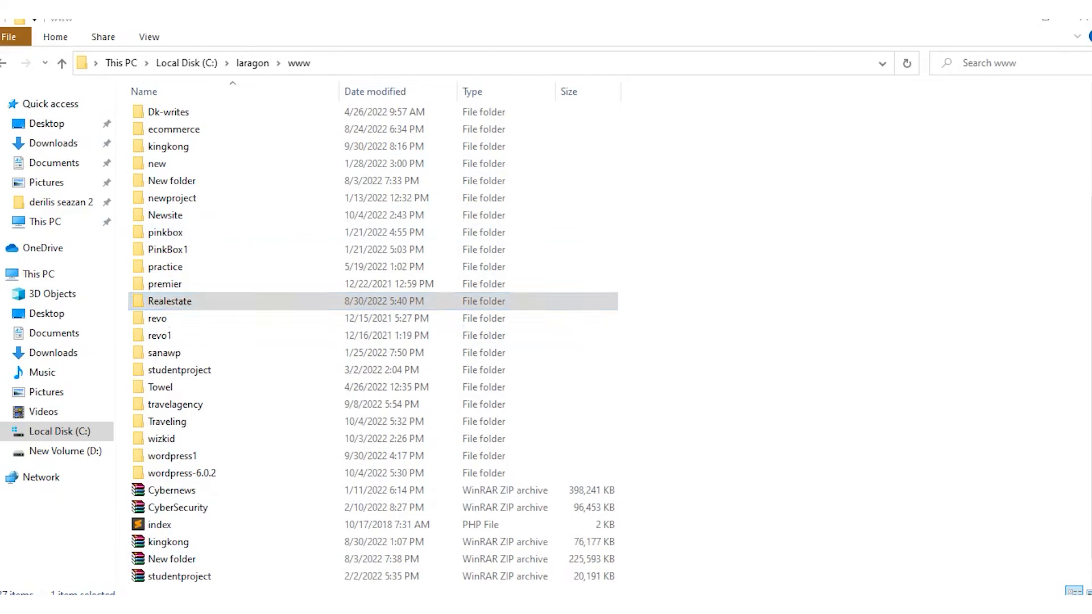
text(localhost:85/phpmyadmin/)
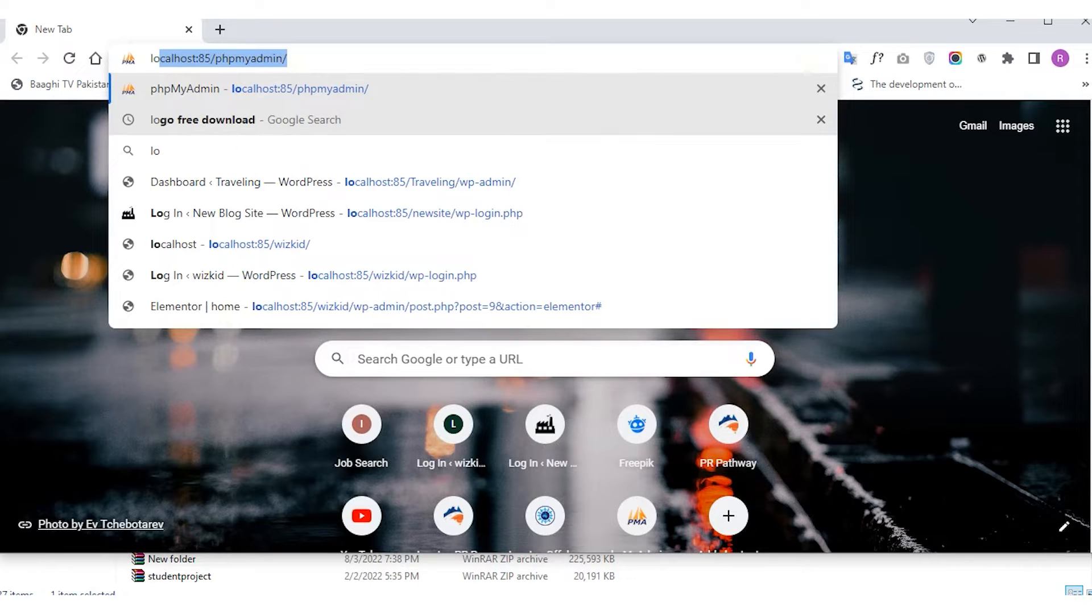
key(End)
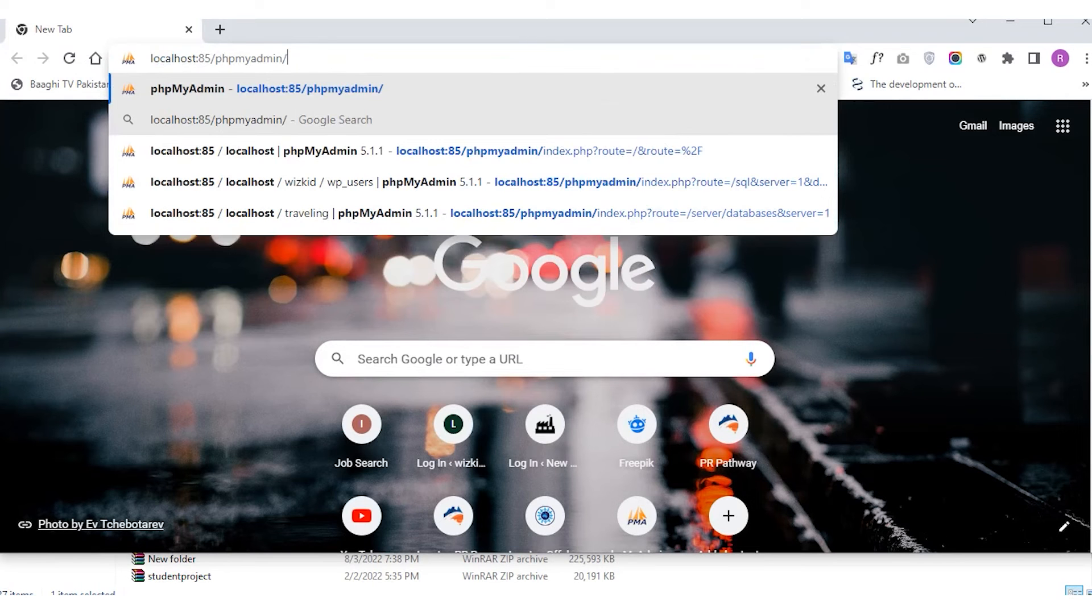
key(Return)
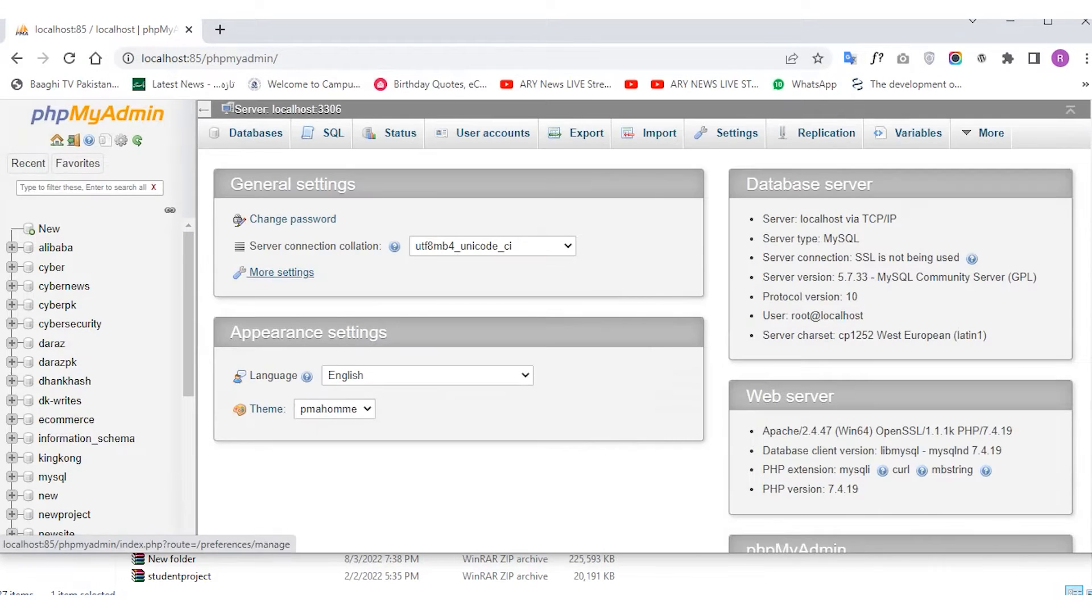
- Create a new database named Realestate with the latin1_swedish_ci collation
click(49, 229)
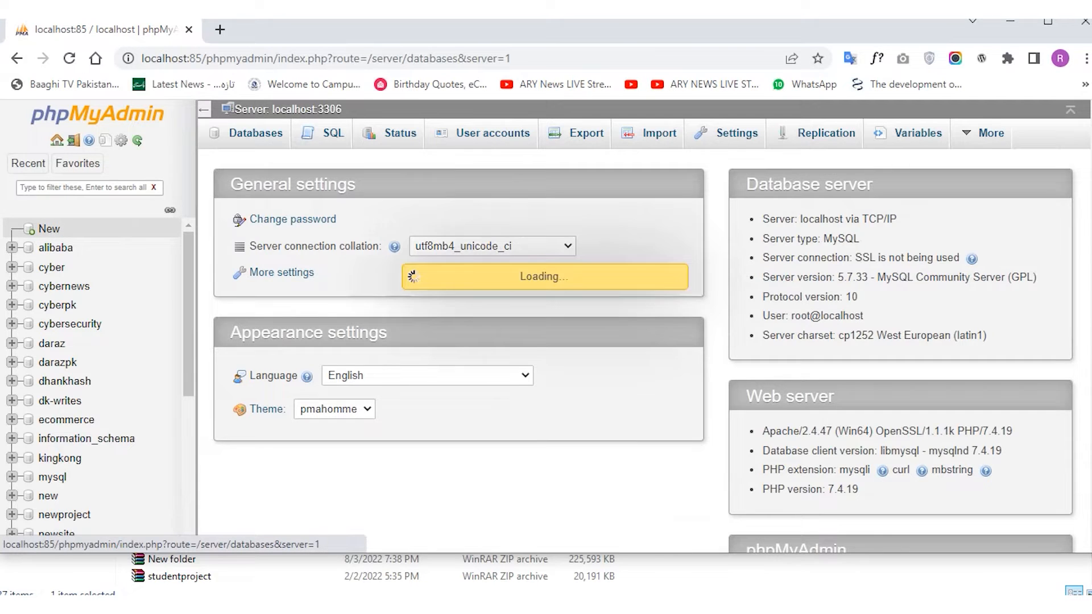
click(273, 244)
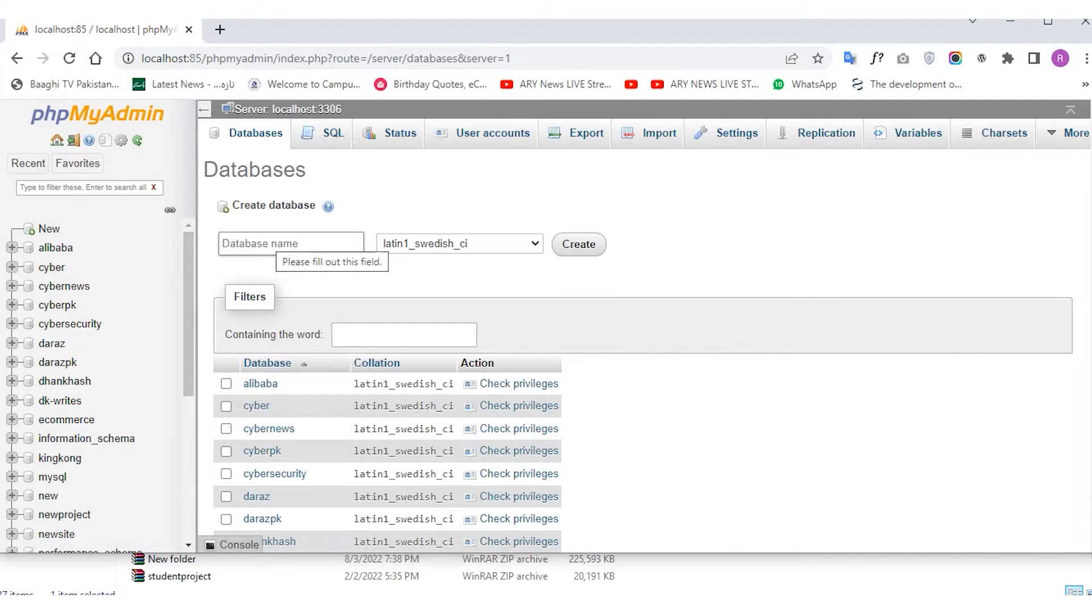
text(Realestate)
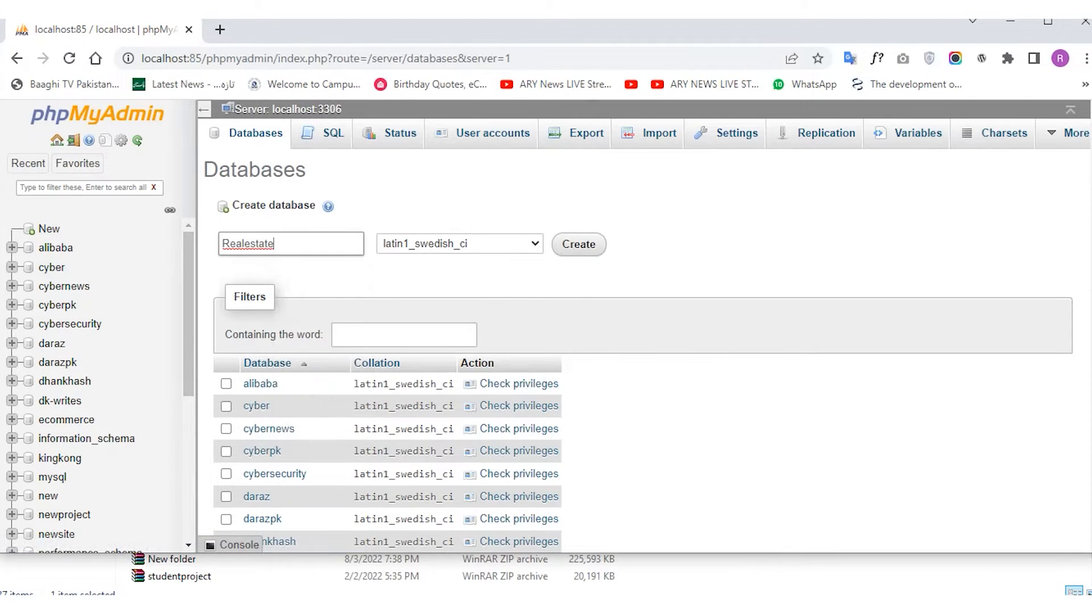
click(579, 244)
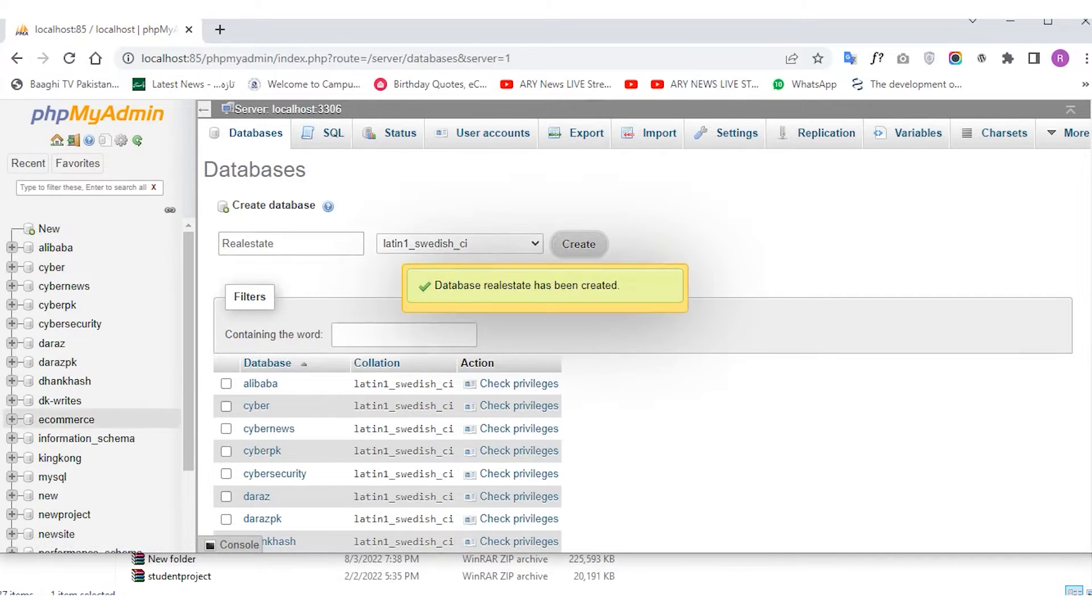
scroll(91, 411, down, 1)
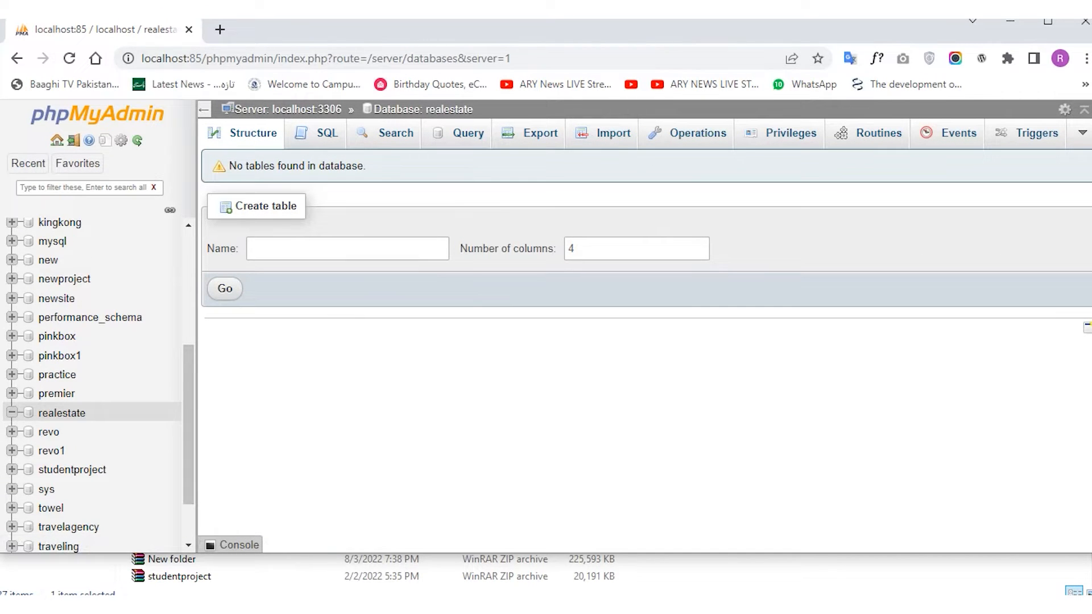
- Open the new WordPress site at localhost:85/Realestate in a new browser tab
click(219, 29)
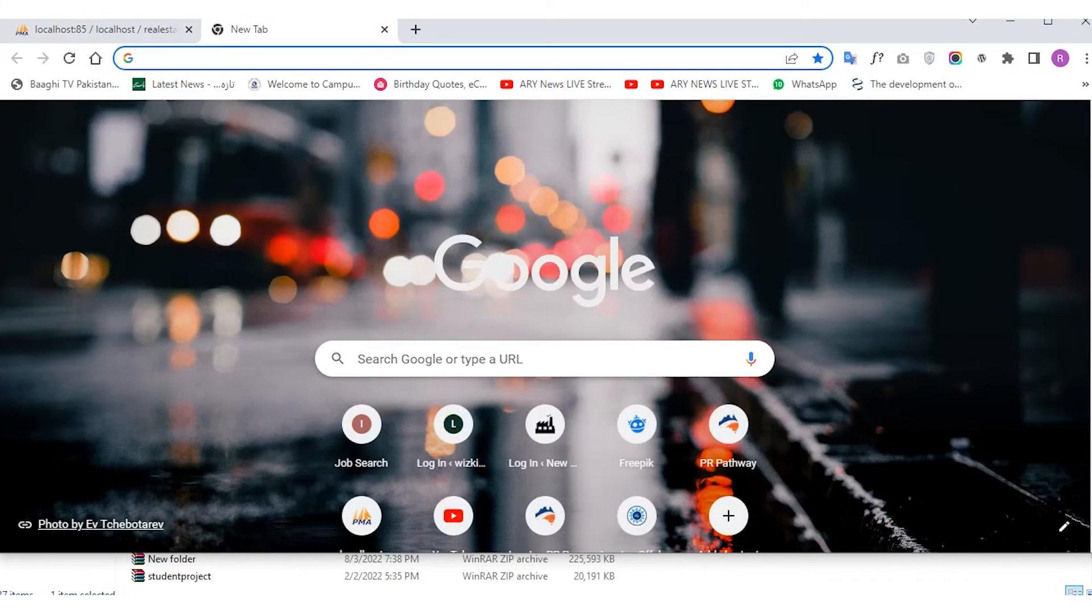
text(lo)
key(Right)
key(BackSpace)
key(BackSpace)
key(BackSpace)
key(BackSpace)
key(BackSpace)
key(BackSpace)
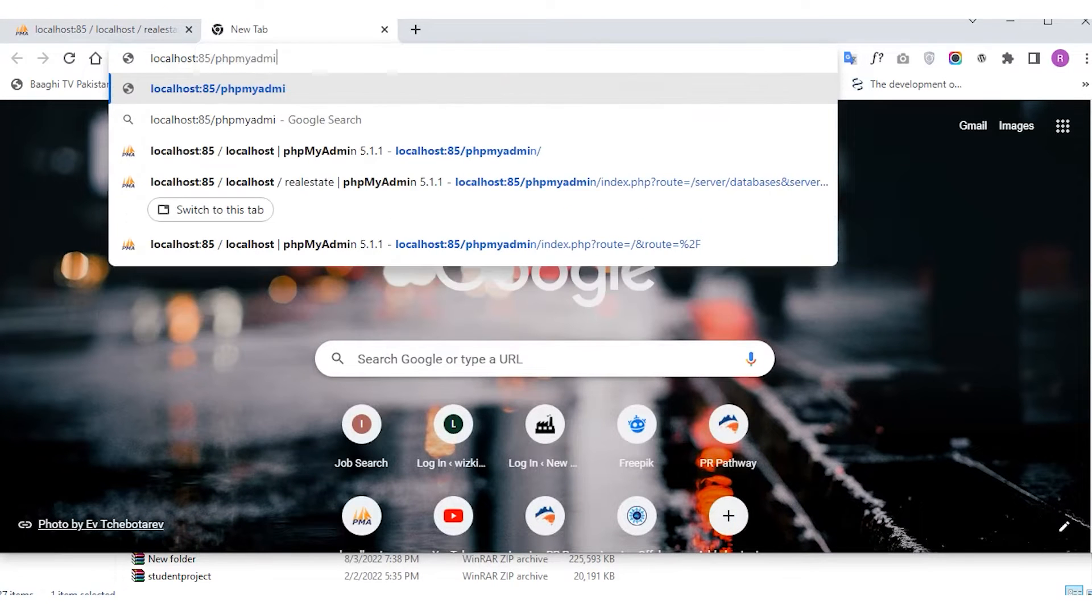
key(BackSpace)
key(BackSpace)
key(BackSpace)
key(BackSpace)
key(BackSpace)
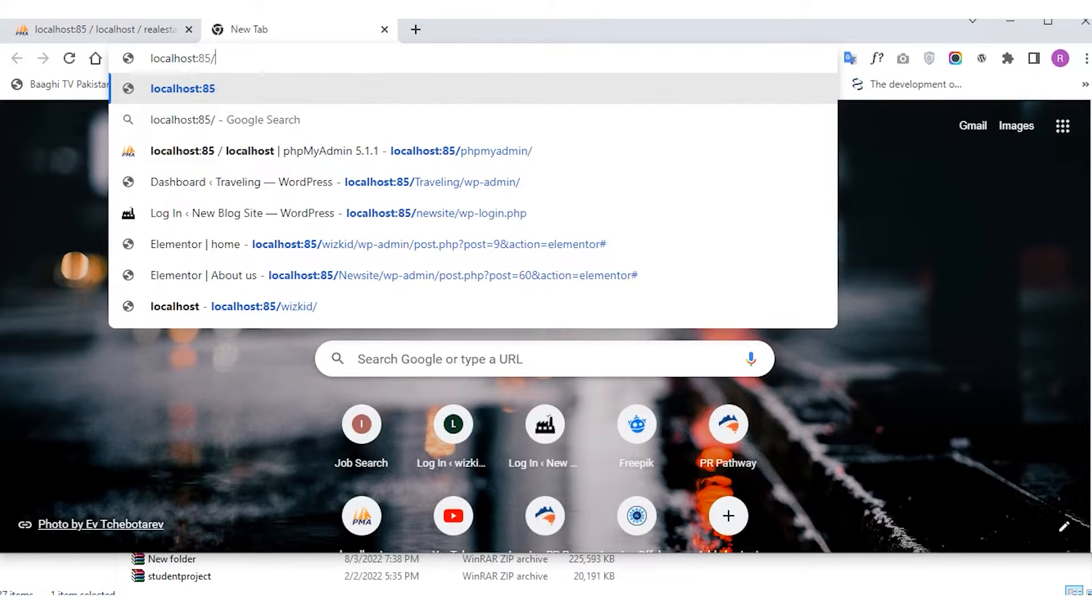
text(Realestate)
key(Return)
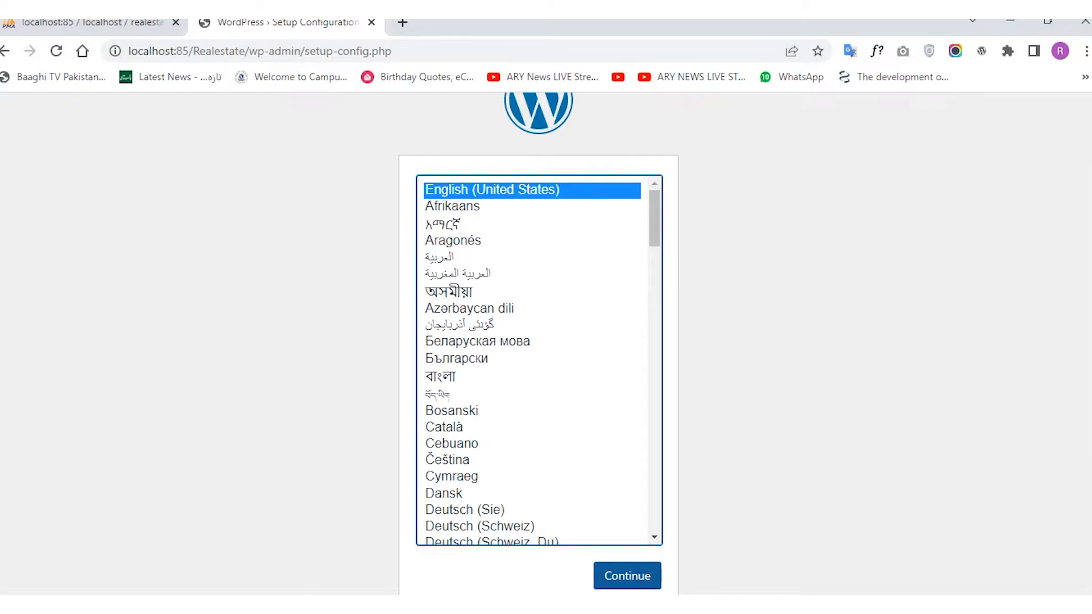
- Proceed with English (United States) to the database details and enter Realestate as database name and root as username
click(627, 575)
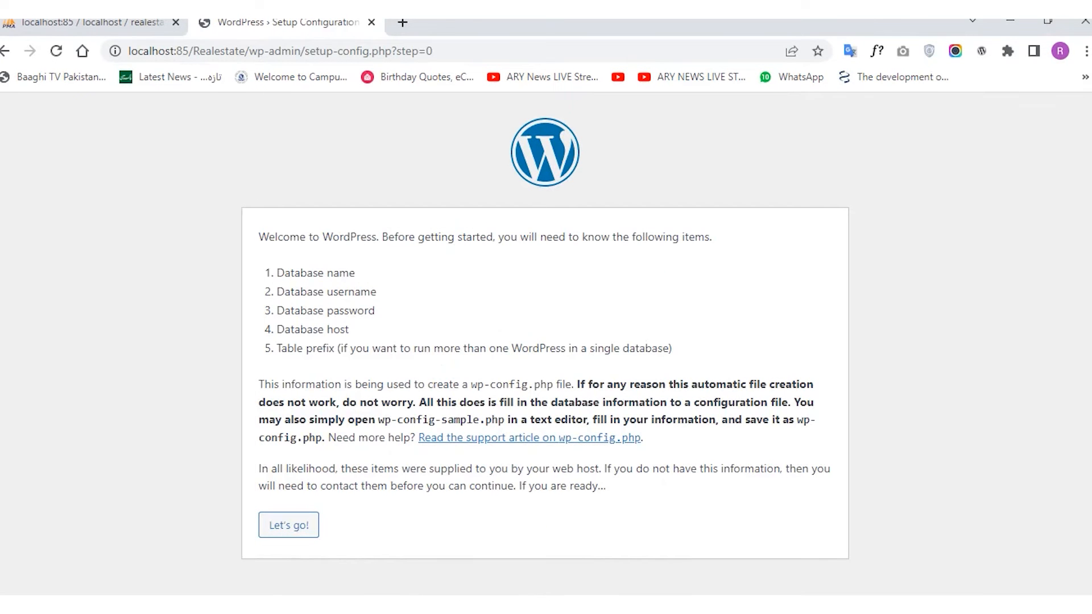
click(289, 525)
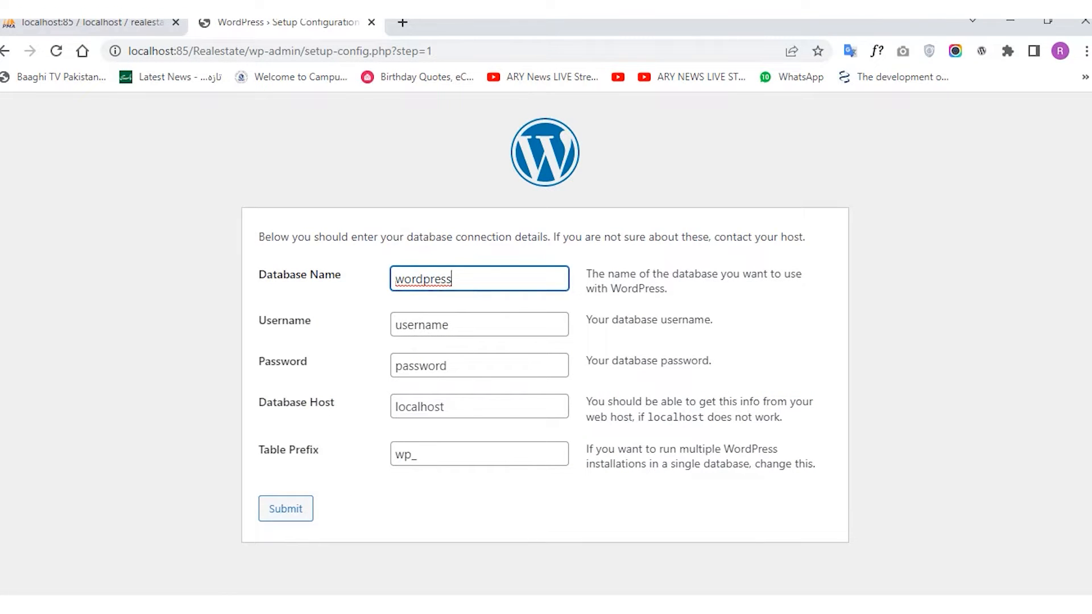
key(ctrl+a)
text(Realestate)
key(Tab)
key(BackSpace)
text(root)
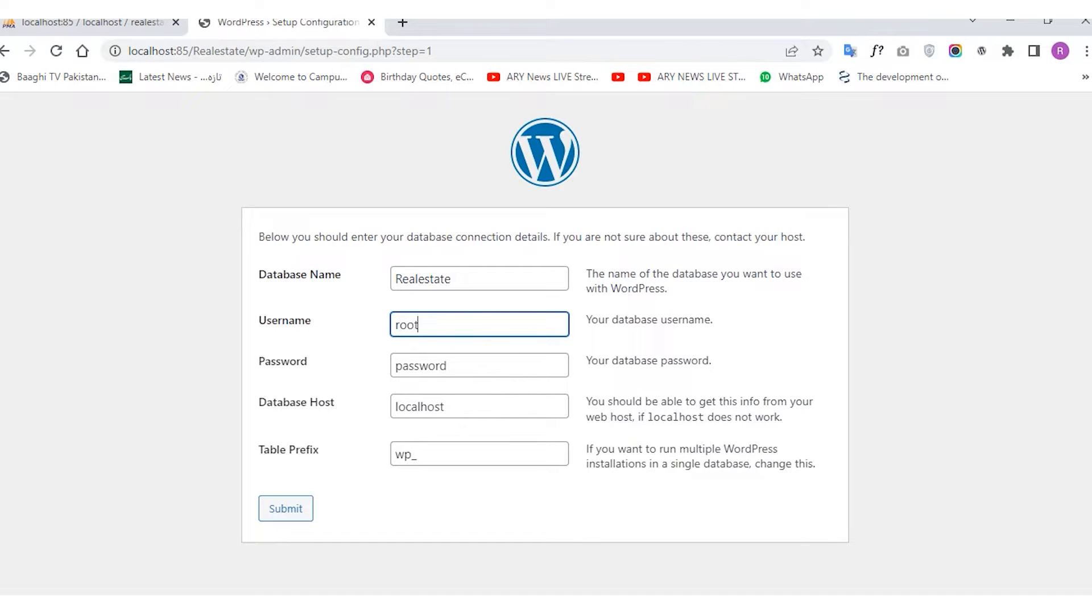
- Leave the database password empty, submit the connection details and run the WordPress installation
key(Tab)
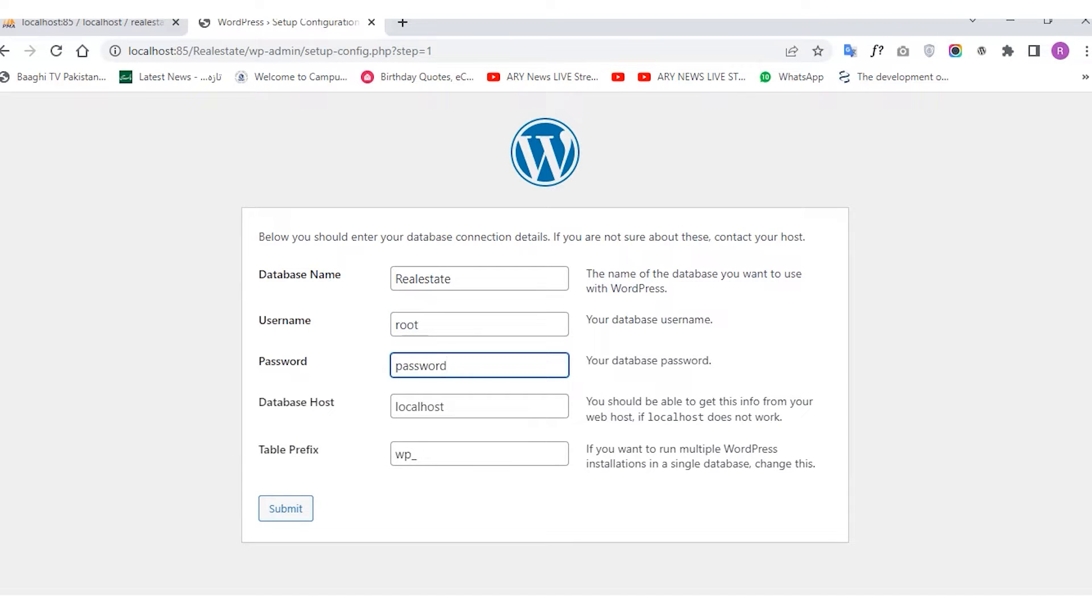
key(BackSpace)
key(BackSpace)
key(BackSpace)
key(BackSpace)
key(BackSpace)
key(BackSpace)
key(BackSpace)
key(BackSpace)
key(Return)
key(Tab)
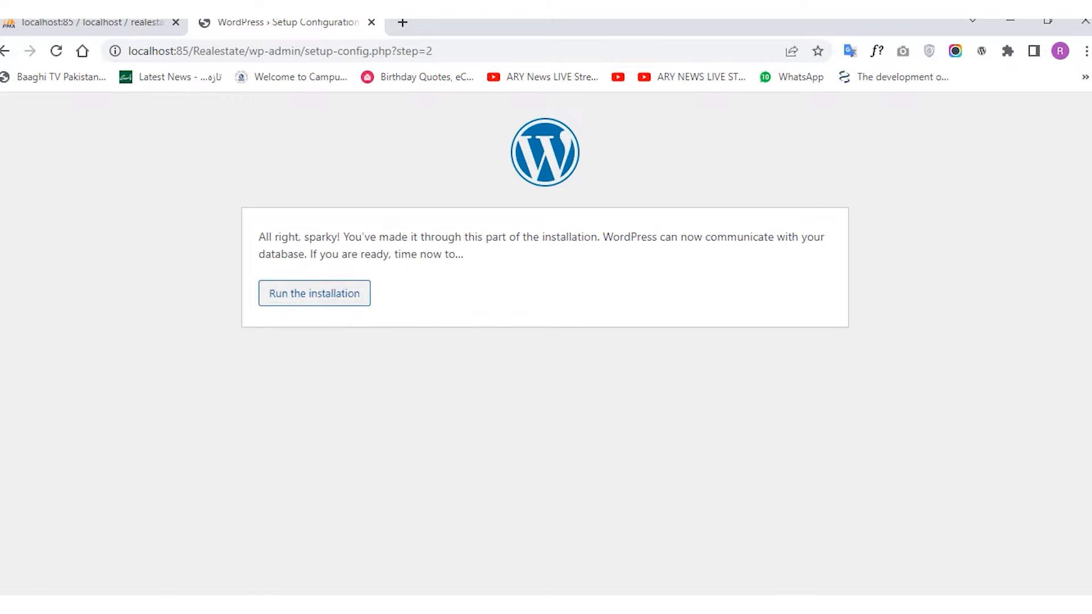
key(Return)
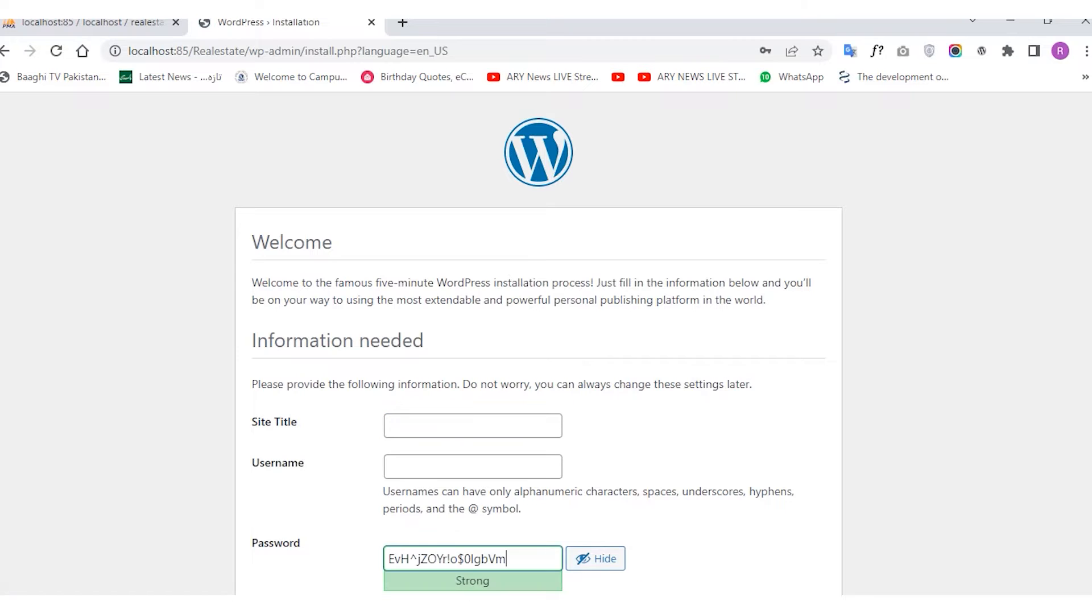
- Set the site title to Realestate and the username to admin, keeping the generated password
scroll(537, 343, down, 2)
click(473, 326)
text(Realestate)
scroll(472, 343, down, 2)
click(473, 238)
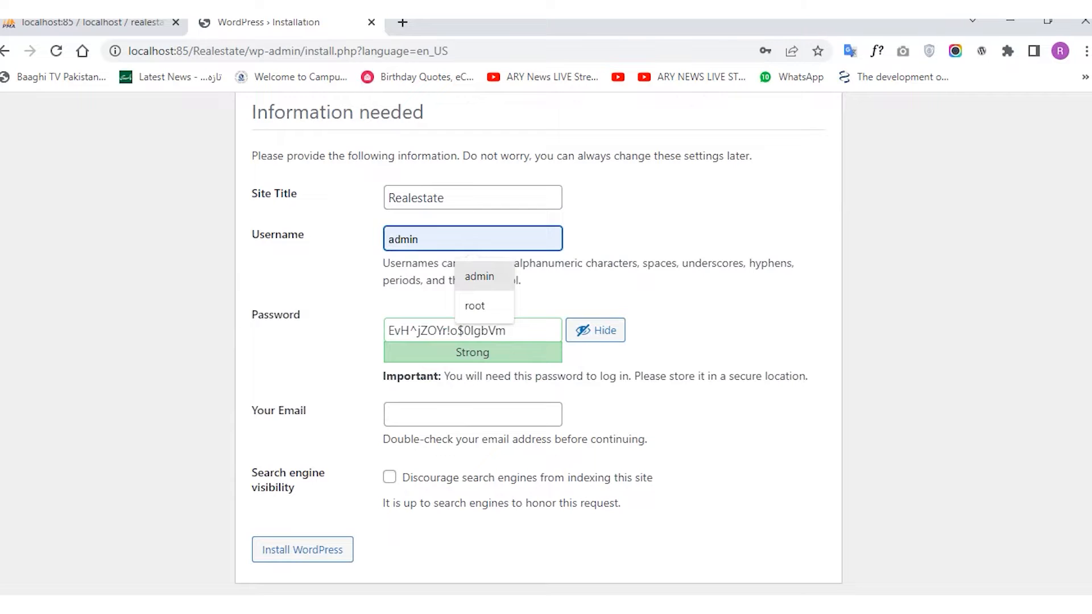
click(479, 276)
key(Tab)
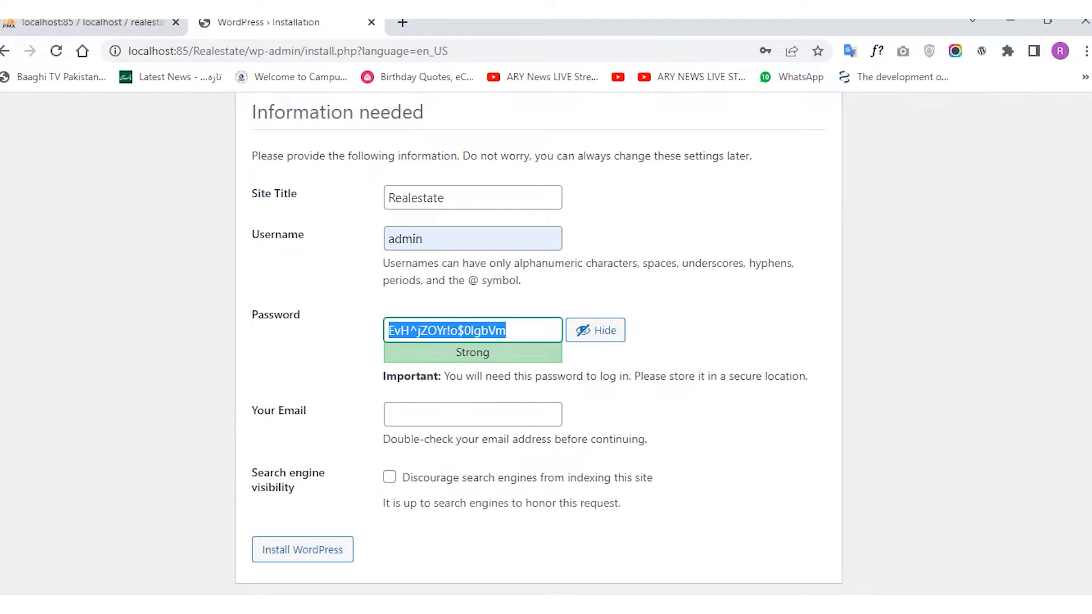
- Fill in the administrator's e-mail address and discourage search engines from indexing the site
click(473, 414)
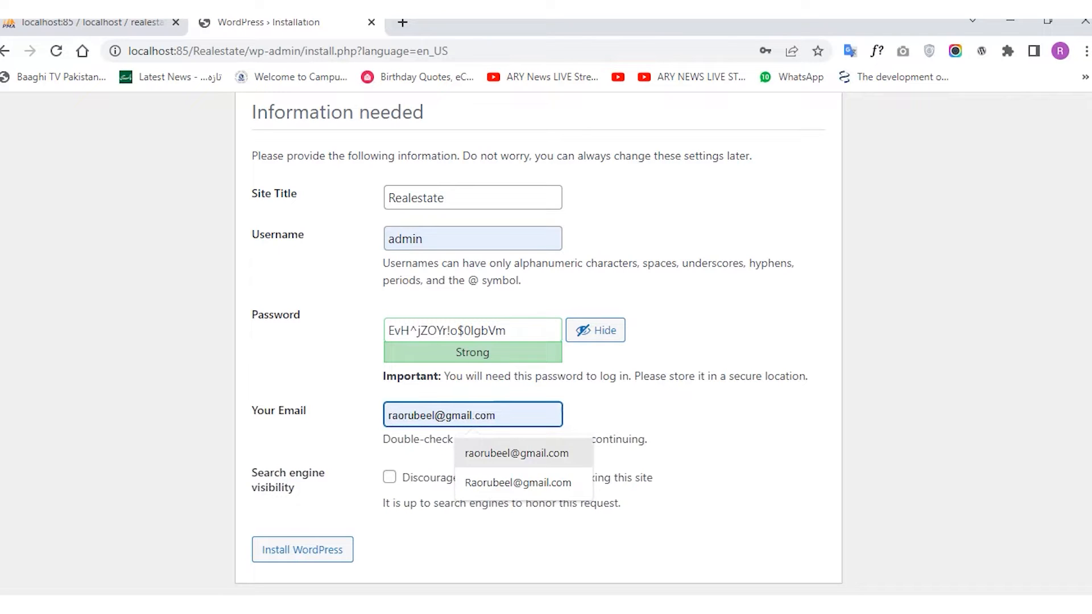
click(500, 453)
click(389, 477)
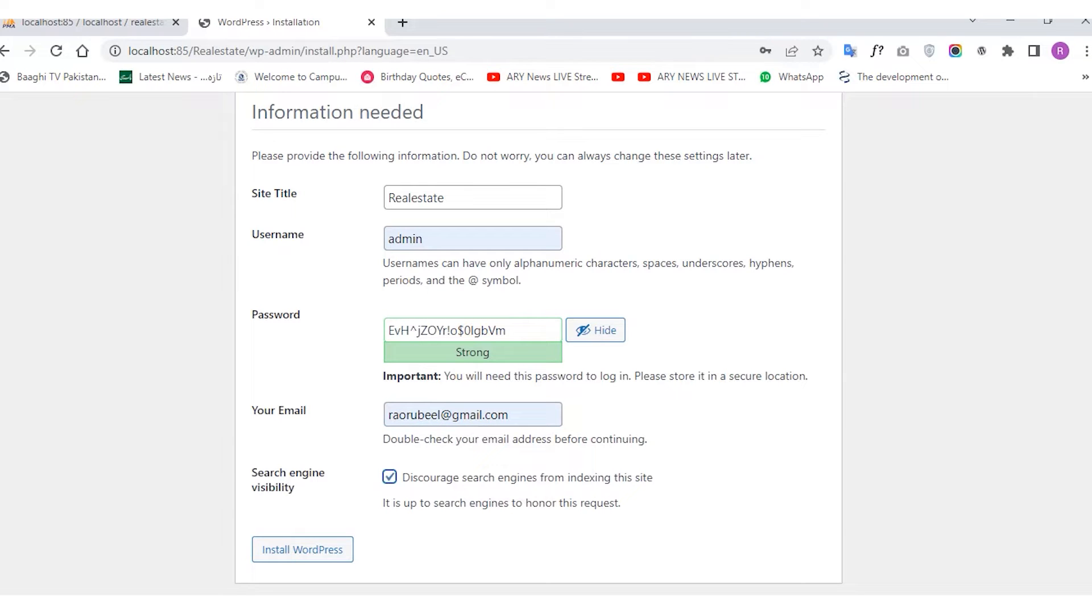
- Install WordPress and continue to the site's login page, declining the browser's offer to update the saved password
click(302, 550)
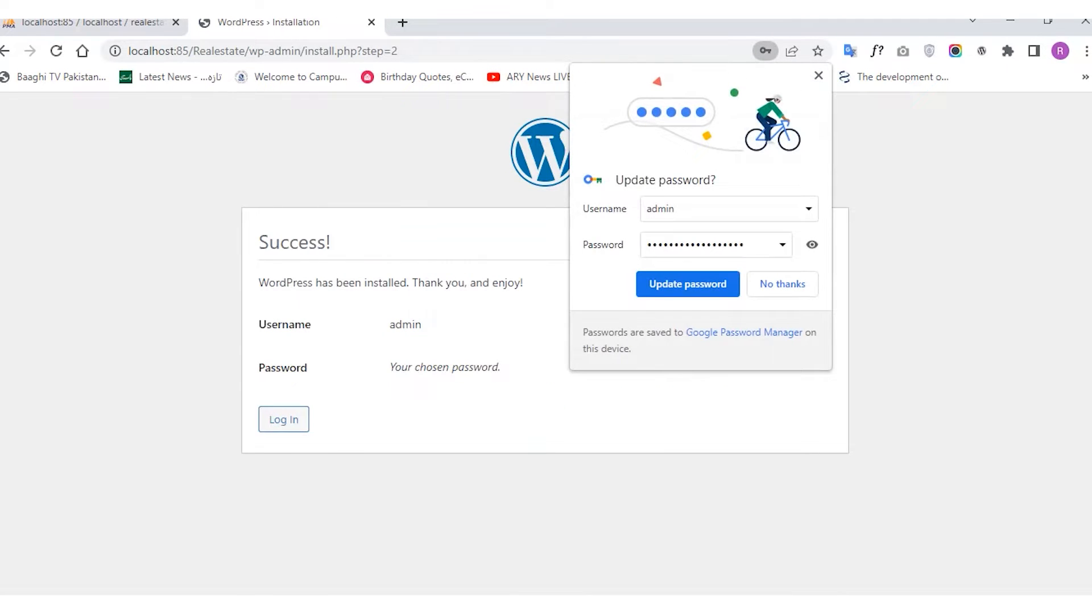
click(782, 284)
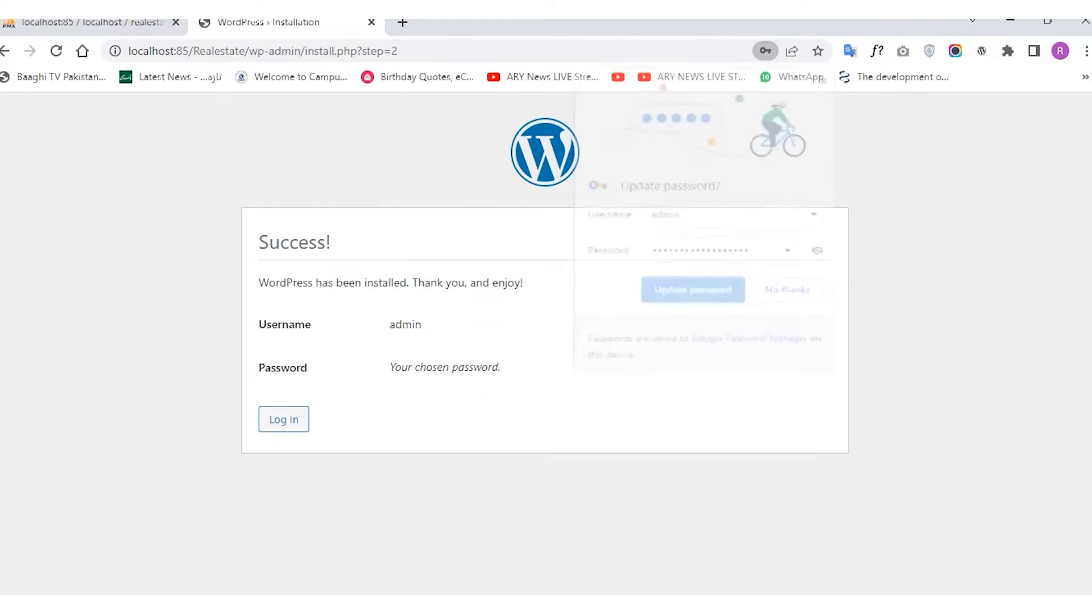
click(283, 419)
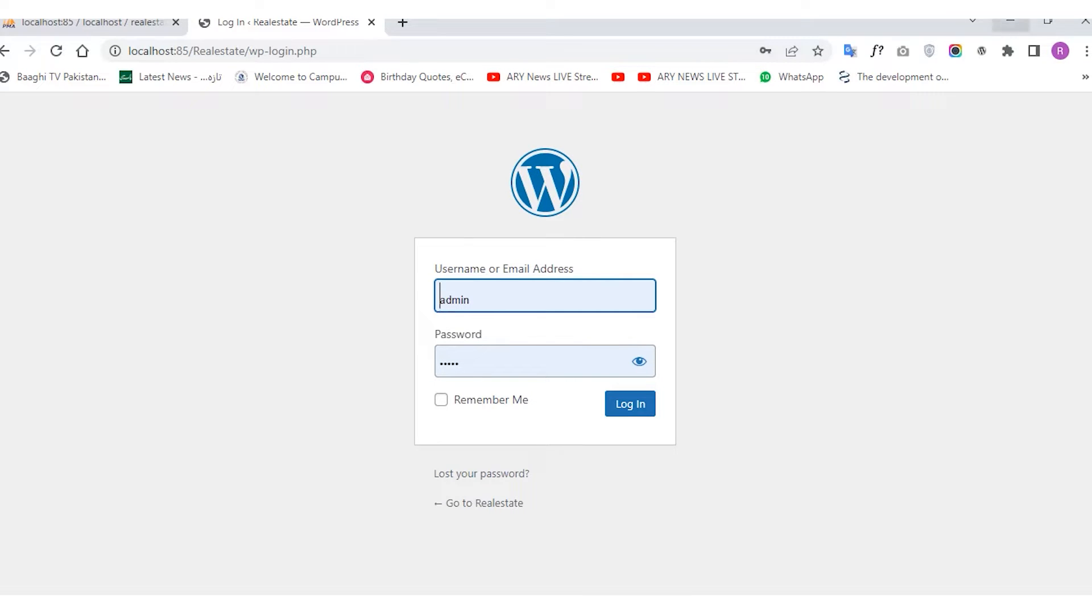
- Check Laragon's Apache and MySQL service status and return to the WordPress login page in the browser
click(1010, 25)
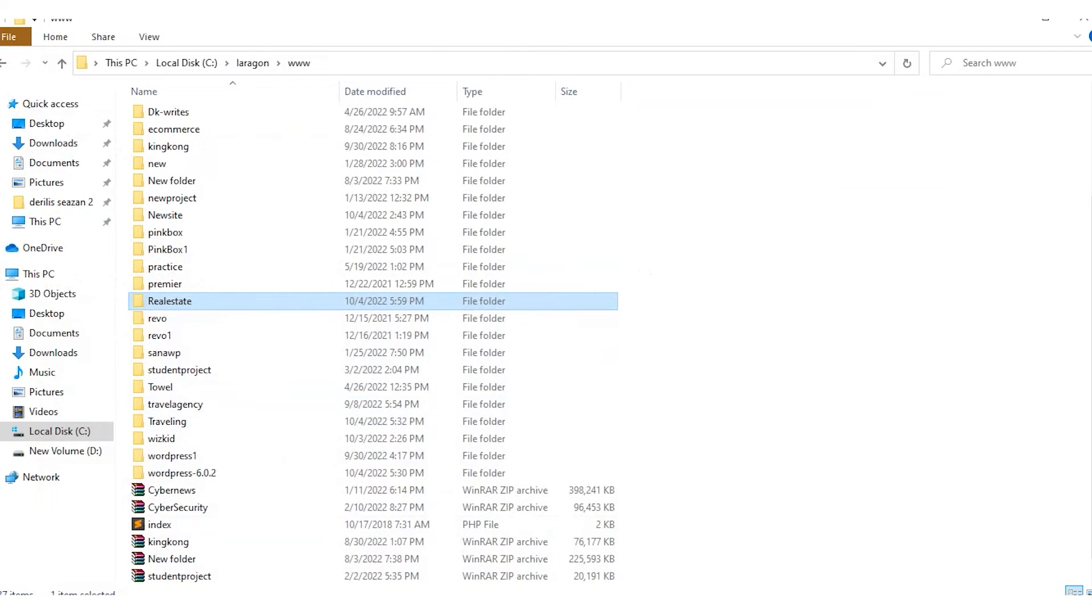
click(443, 606)
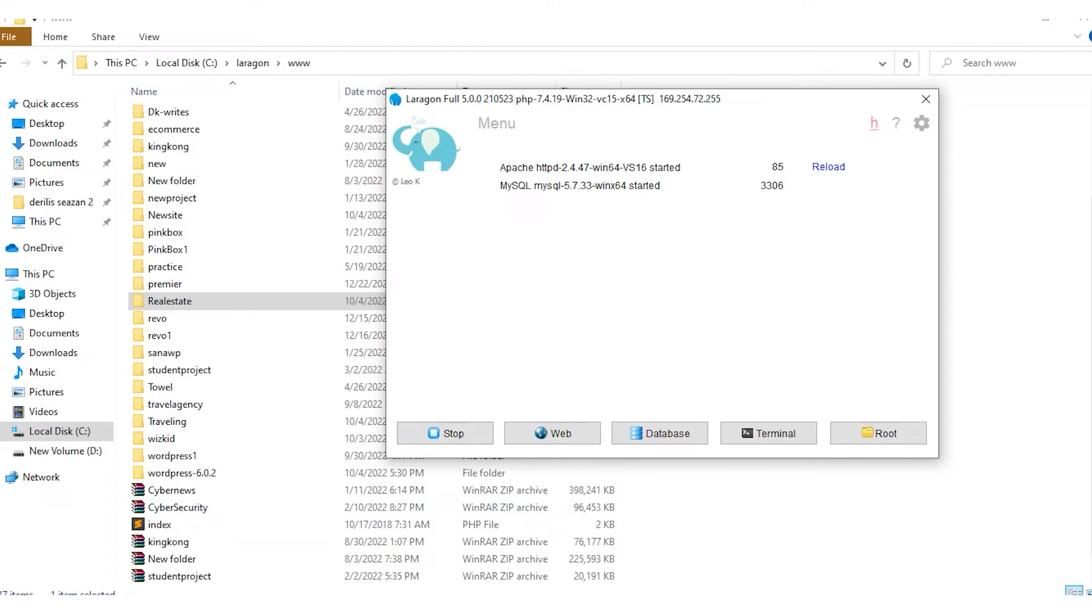
click(127, 606)
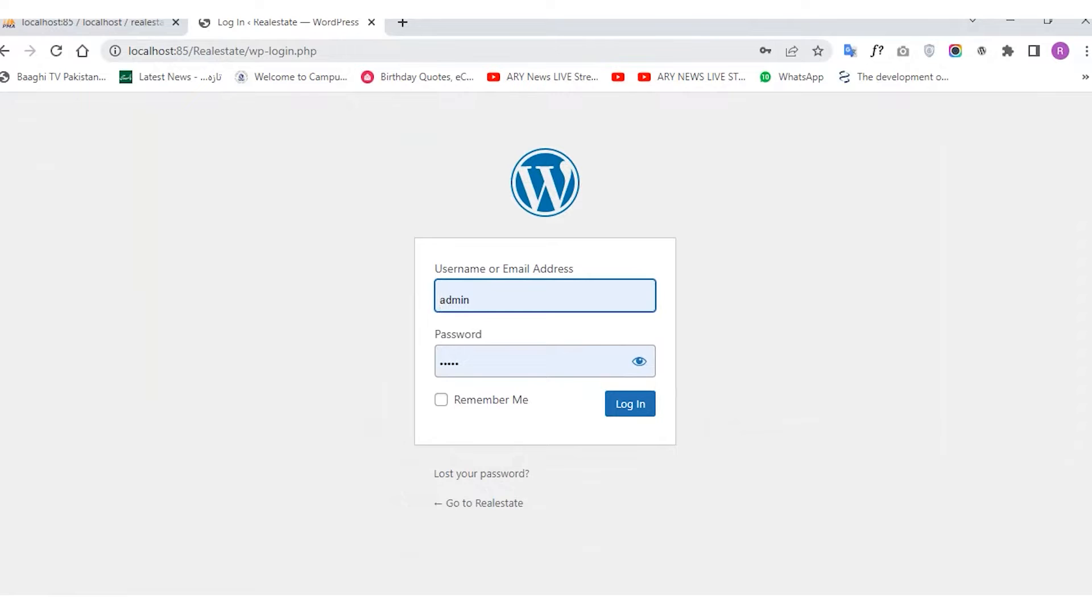
click(232, 51)
click(319, 50)
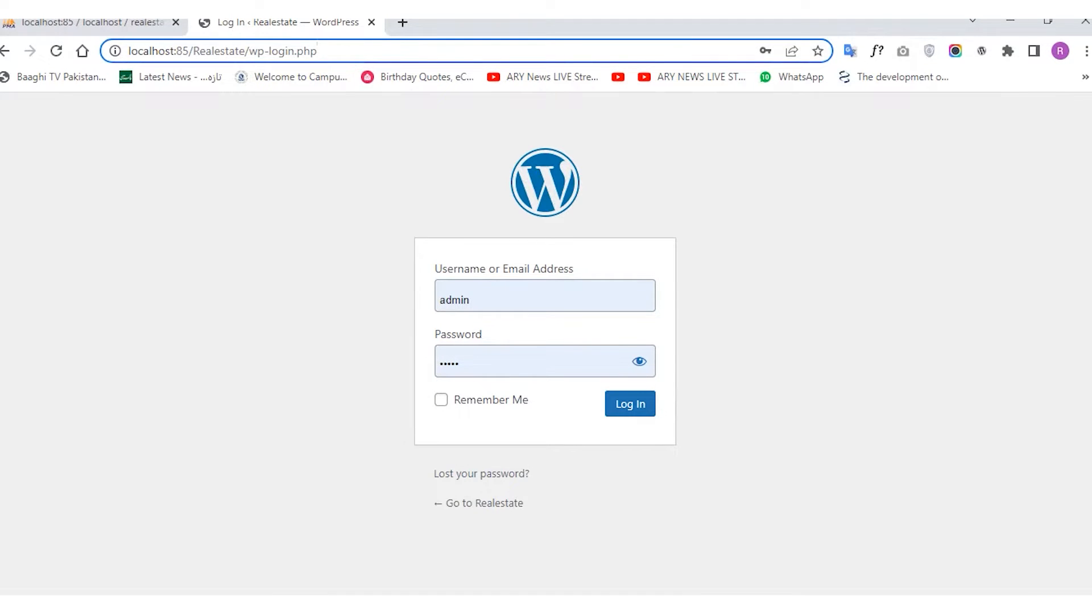
key(BackSpace)
key(BackSpace)
key(BackSpace)
key(BackSpace)
key(BackSpace)
key(BackSpace)
key(BackSpace)
key(BackSpace)
key(BackSpace)
key(BackSpace)
key(BackSpace)
key(BackSpace)
key(BackSpace)
key(BackSpace)
key(BackSpace)
key(BackSpace)
key(BackSpace)
key(BackSpace)
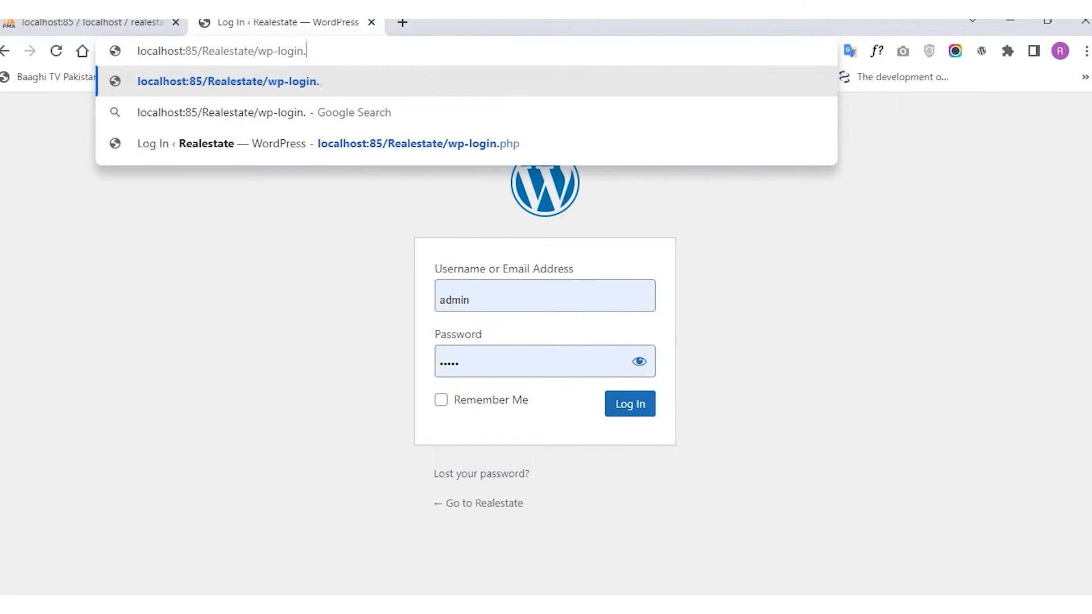
key(BackSpace)
key(BackSpace)
key(BackSpace)
key(BackSpace)
key(BackSpace)
key(BackSpace)
key(BackSpace)
key(BackSpace)
key(BackSpace)
key(BackSpace)
key(BackSpace)
key(BackSpace)
key(BackSpace)
key(BackSpace)
key(BackSpace)
key(BackSpace)
key(BackSpace)
key(BackSpace)
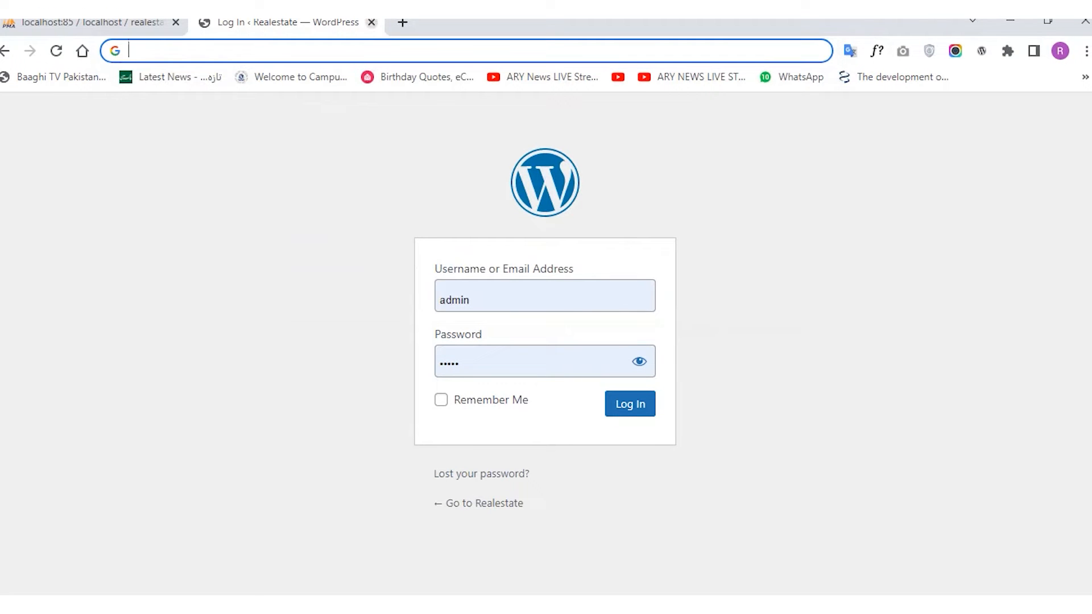
- Close the login page's tab and reopen localhost:85/Realestate/wp-login.php in a new tab
click(371, 22)
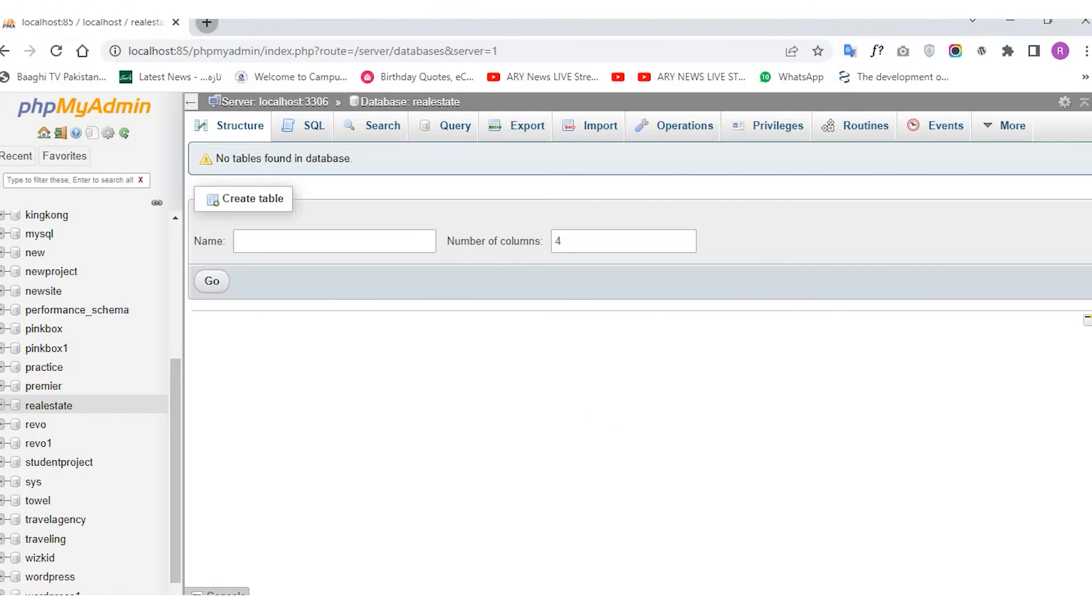
click(206, 22)
text(localhost:85/phpmyadmin)
key(BackSpace)
key(BackSpace)
key(BackSpace)
key(BackSpace)
key(BackSpace)
key(BackSpace)
key(BackSpace)
key(BackSpace)
key(BackSpace)
key(BackSpace)
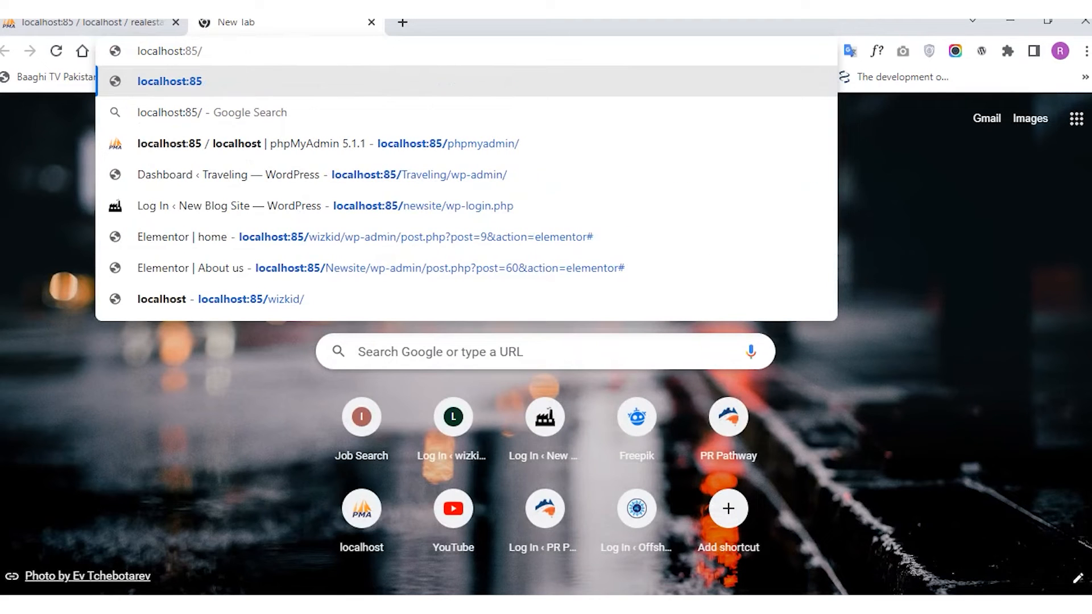
text(re)
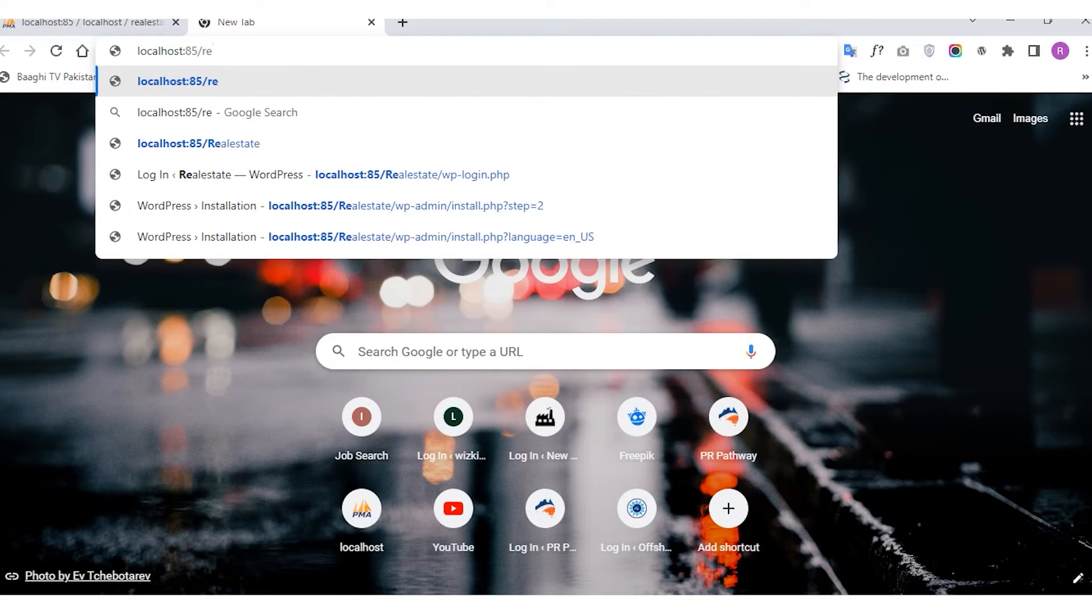
key(Down)
key(Down)
key(Down)
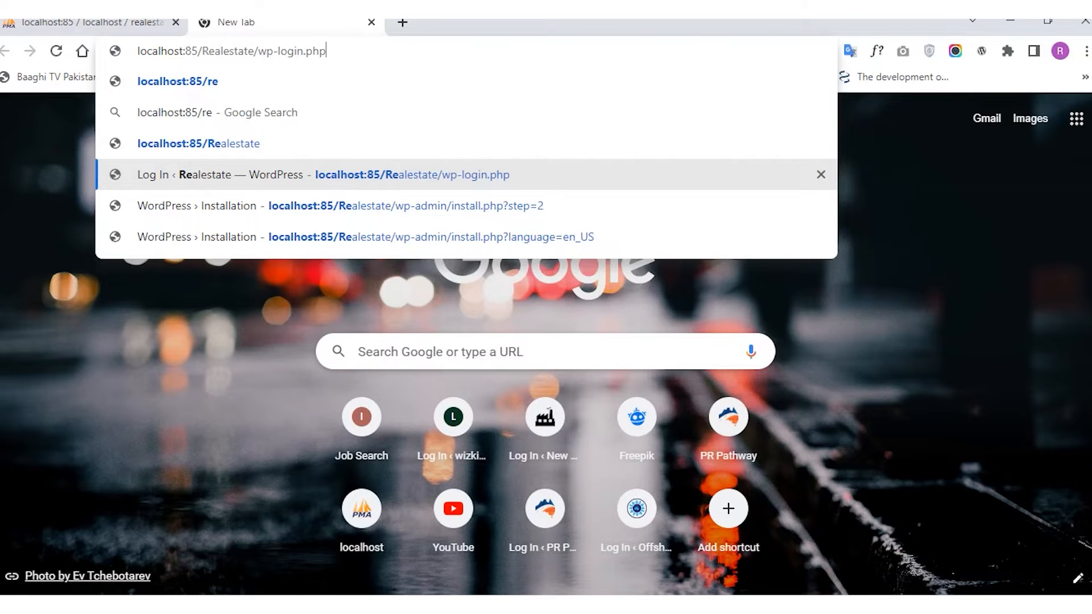
key(Return)
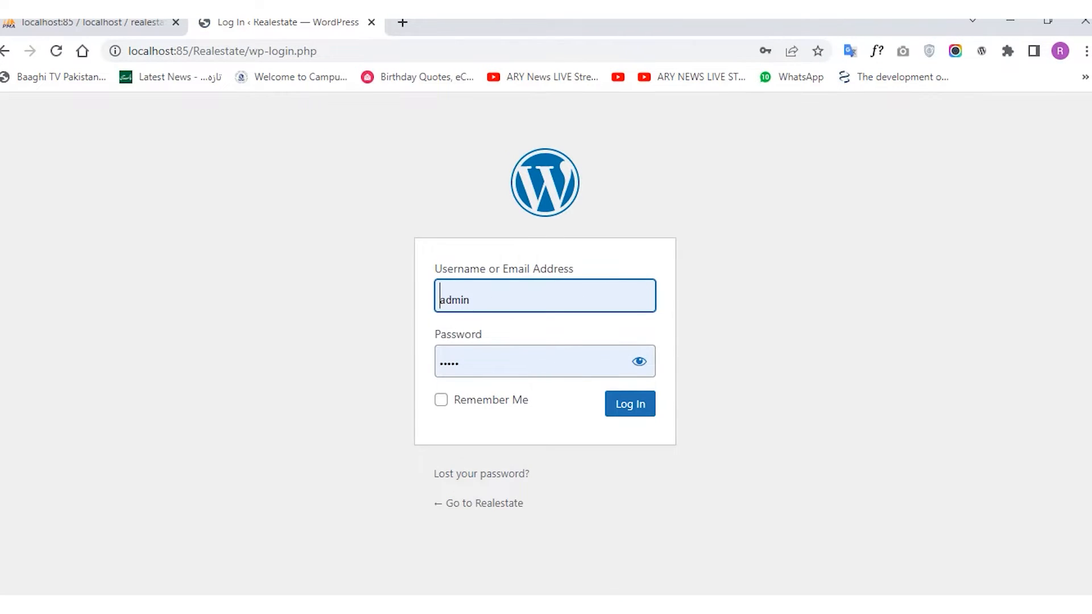
- Paste the account password, log in to the WordPress dashboard and decline the browser's offer to update the saved password
key(Tab)
key(ctrl+v)
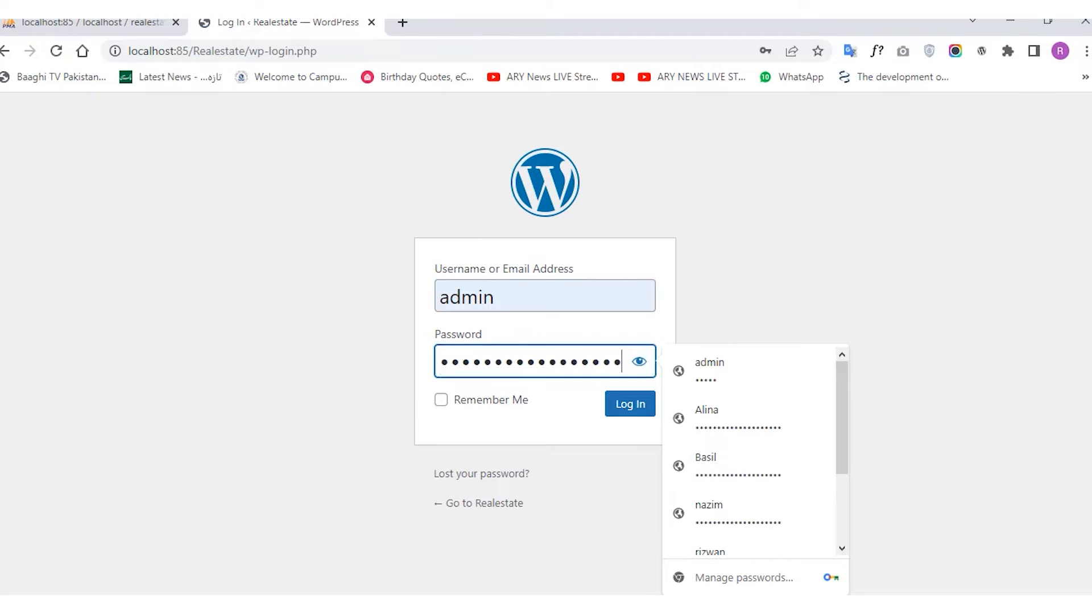
click(630, 404)
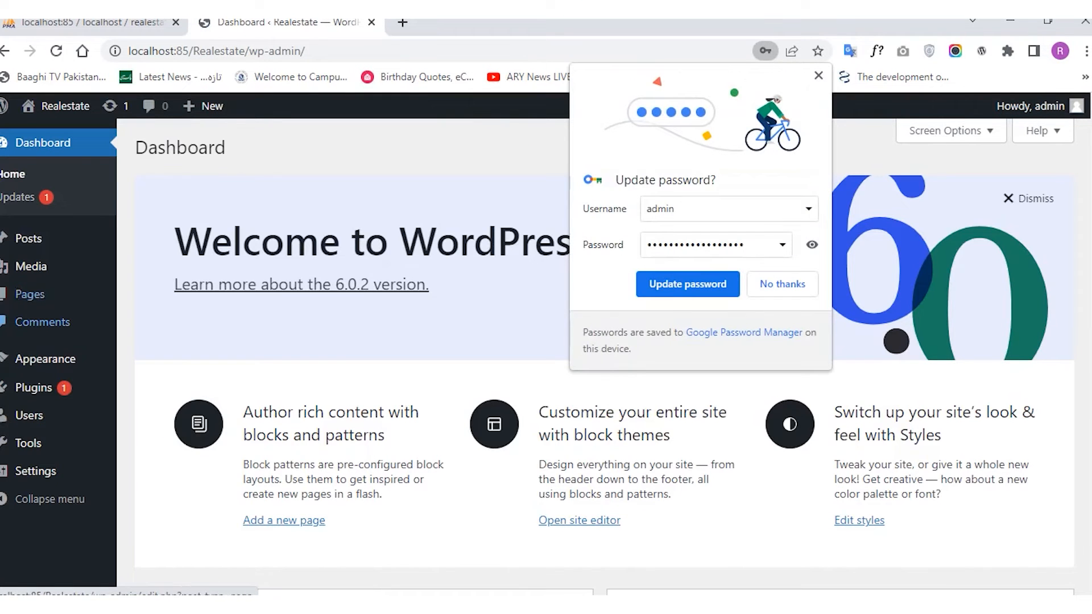
click(782, 284)
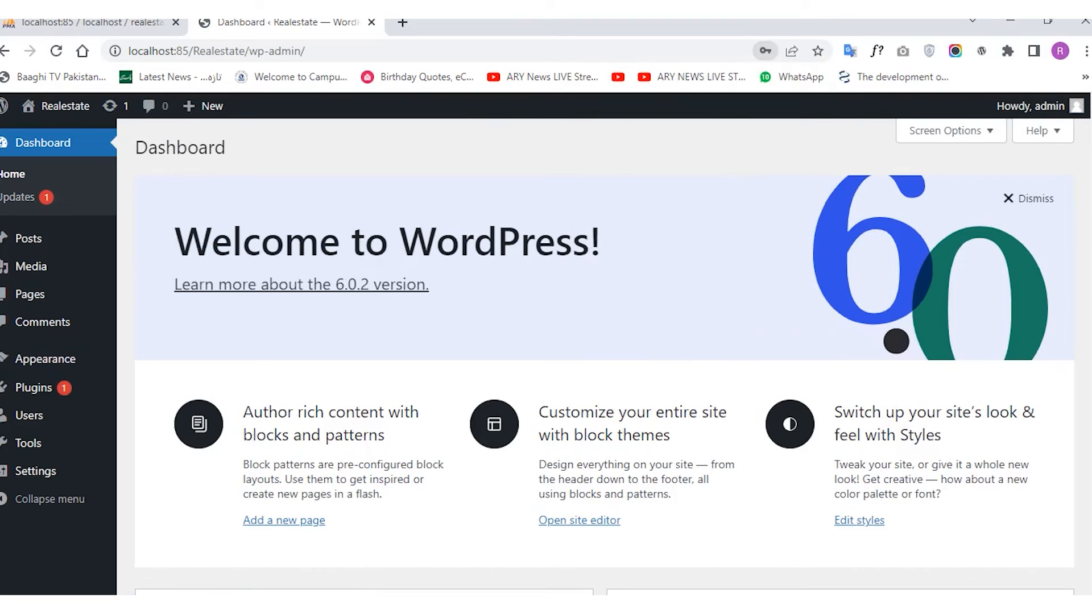
- Set the site's permalink structure to Post name and save the permalink settings
mouse_move(35, 470)
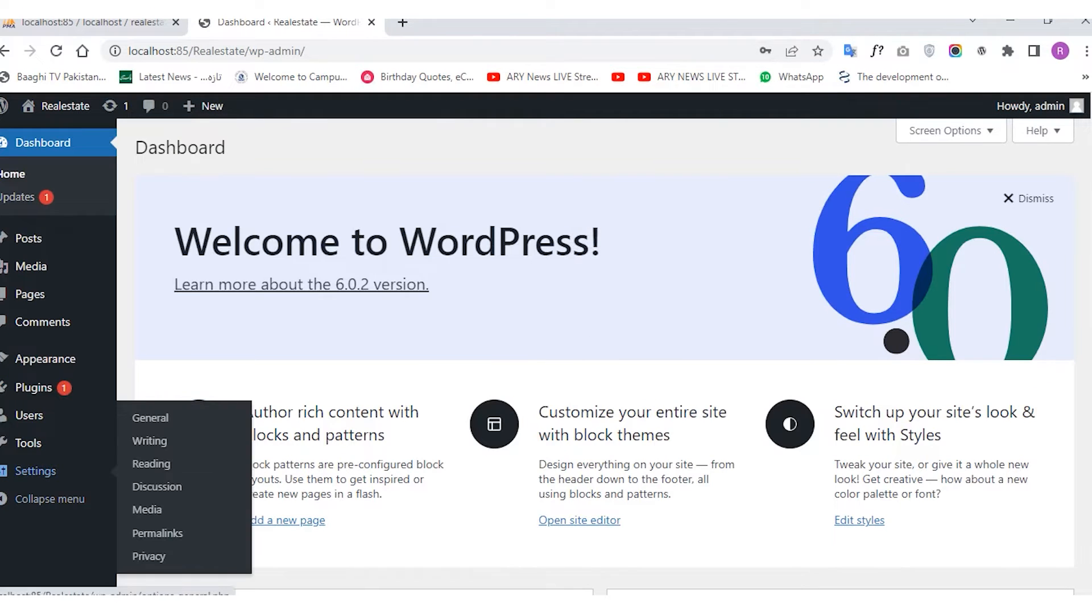
click(35, 471)
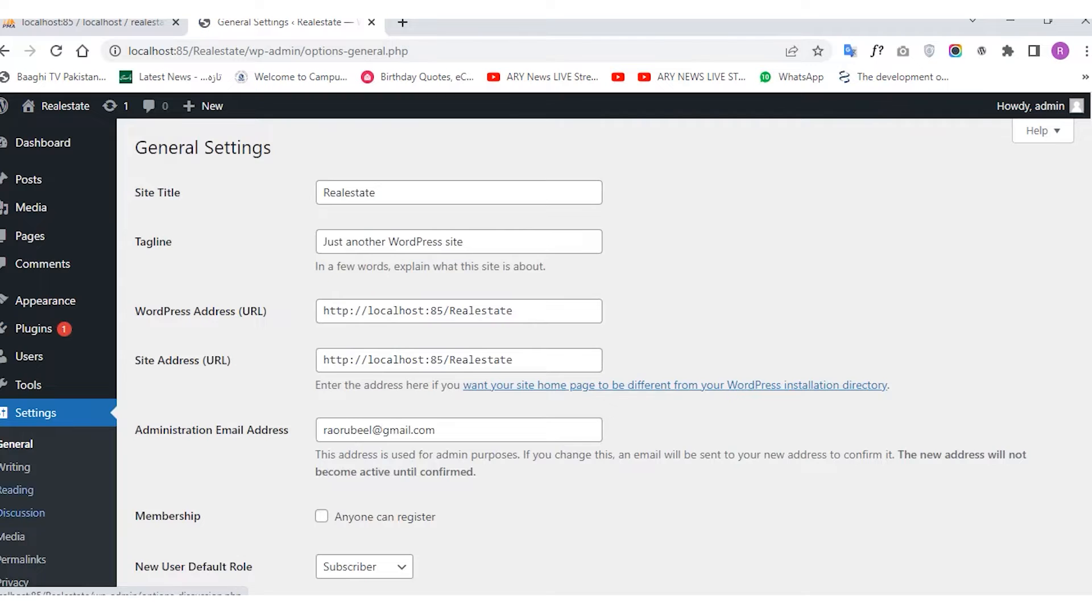
scroll(22, 518, down, 3)
click(23, 526)
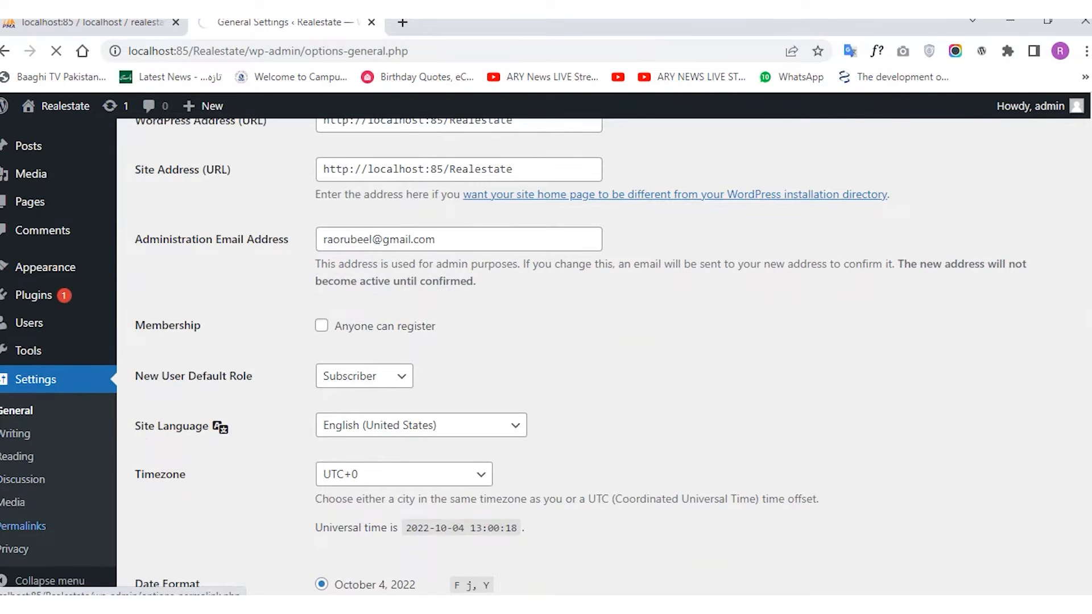
click(141, 467)
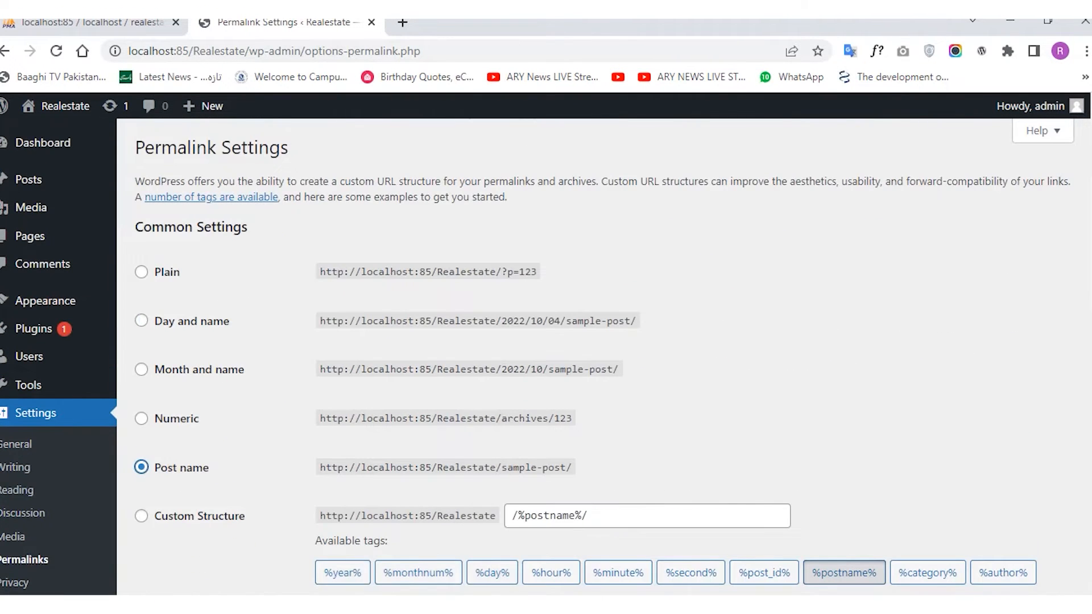
scroll(568, 341, down, 5)
click(176, 520)
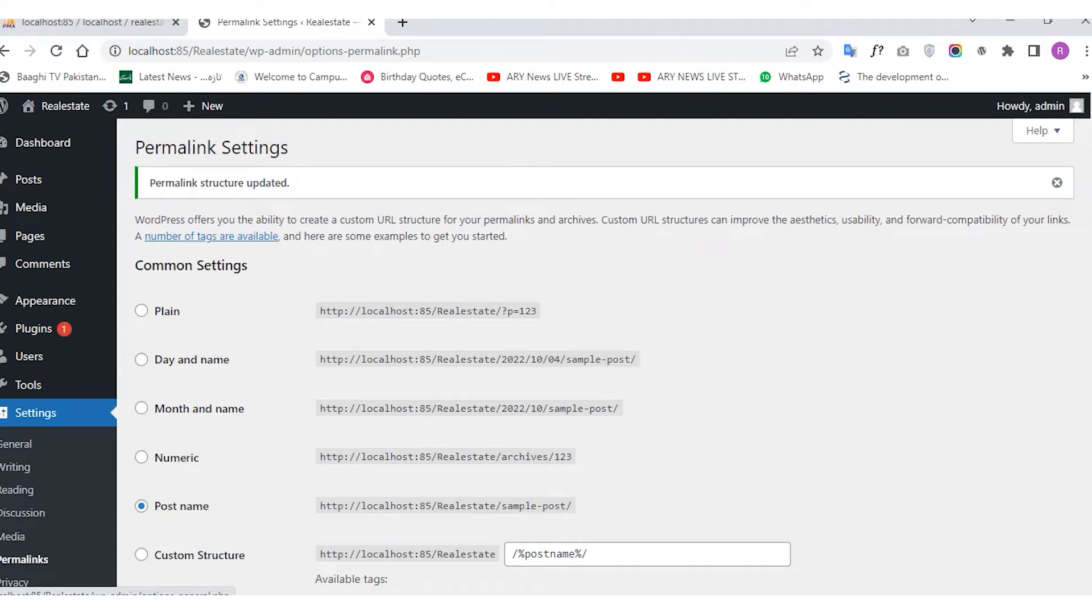
scroll(36, 413, down, 2)
scroll(36, 413, up, 2)
- Open the site's installed themes and view the Realestate front end in a separate tab
mouse_move(46, 300)
click(150, 303)
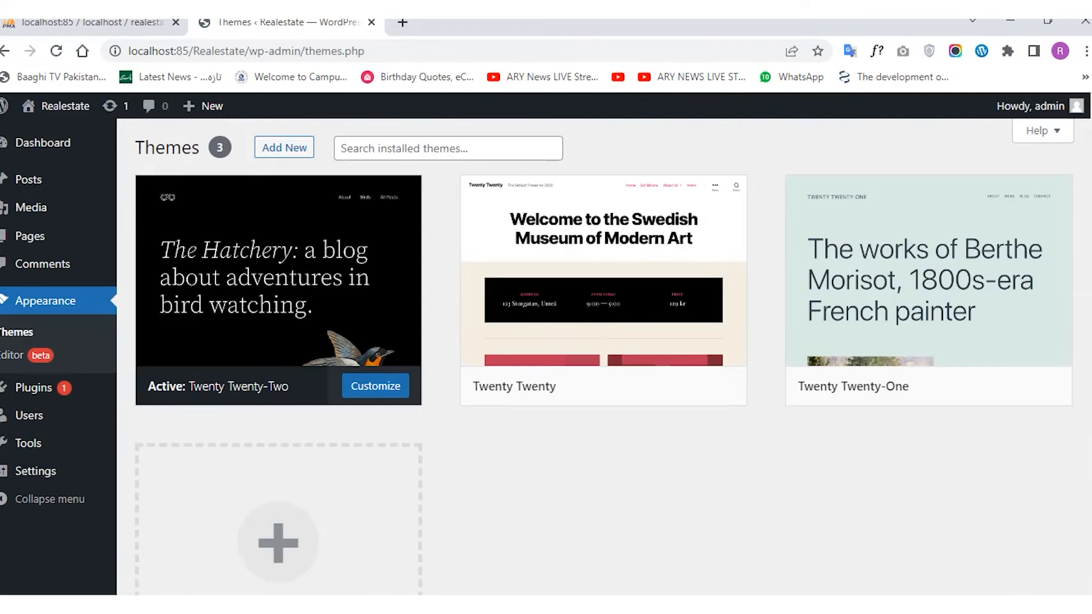
mouse_move(603, 301)
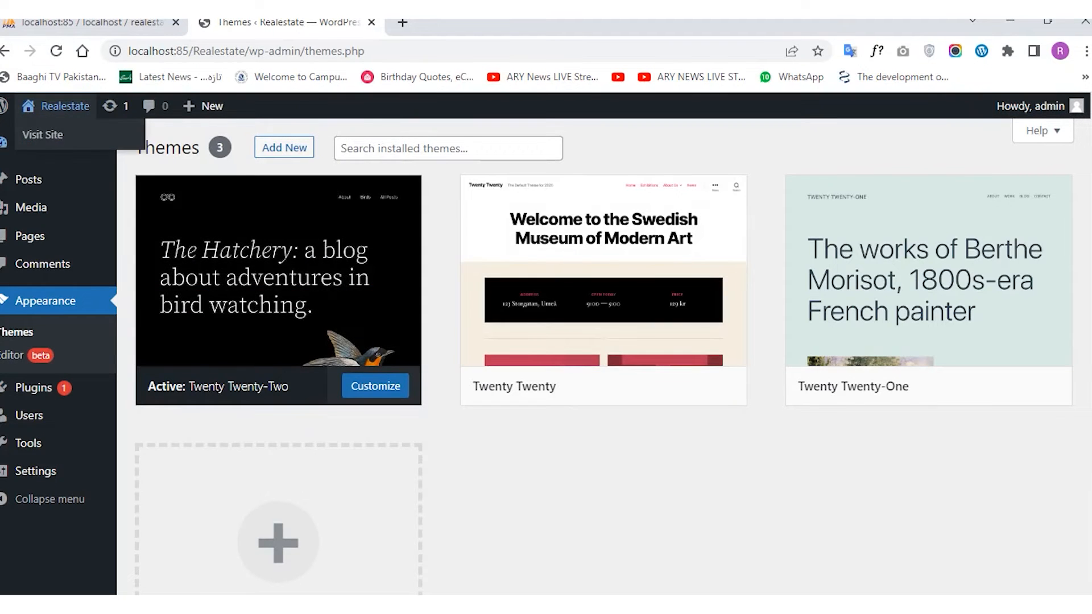
mouse_move(43, 143)
mouse_move(62, 106)
click(43, 134)
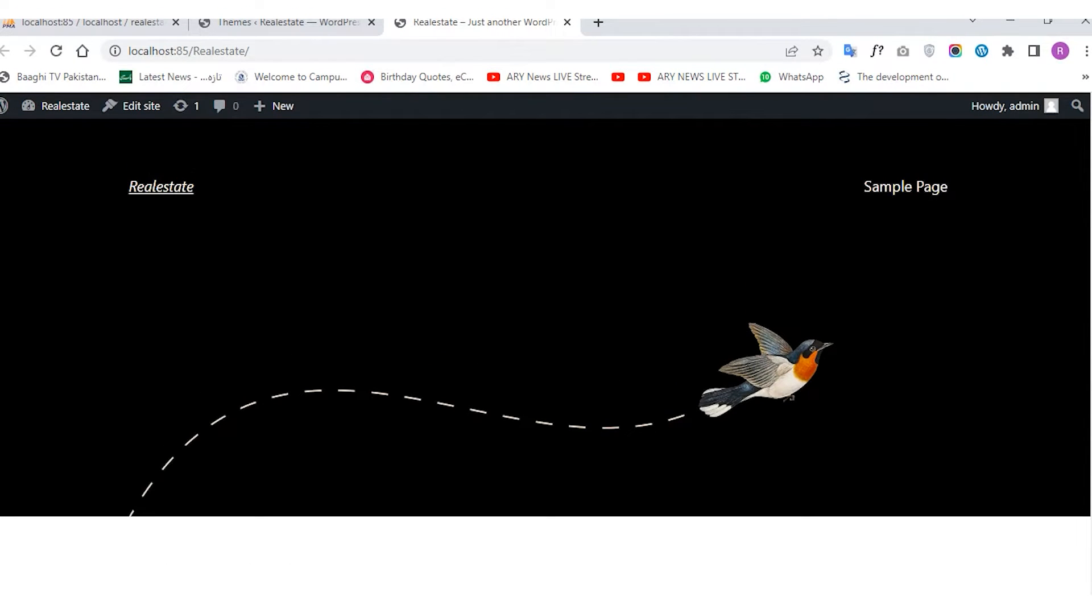
- Return to the installed themes, then install the Astra theme from the popular themes and activate it
click(284, 22)
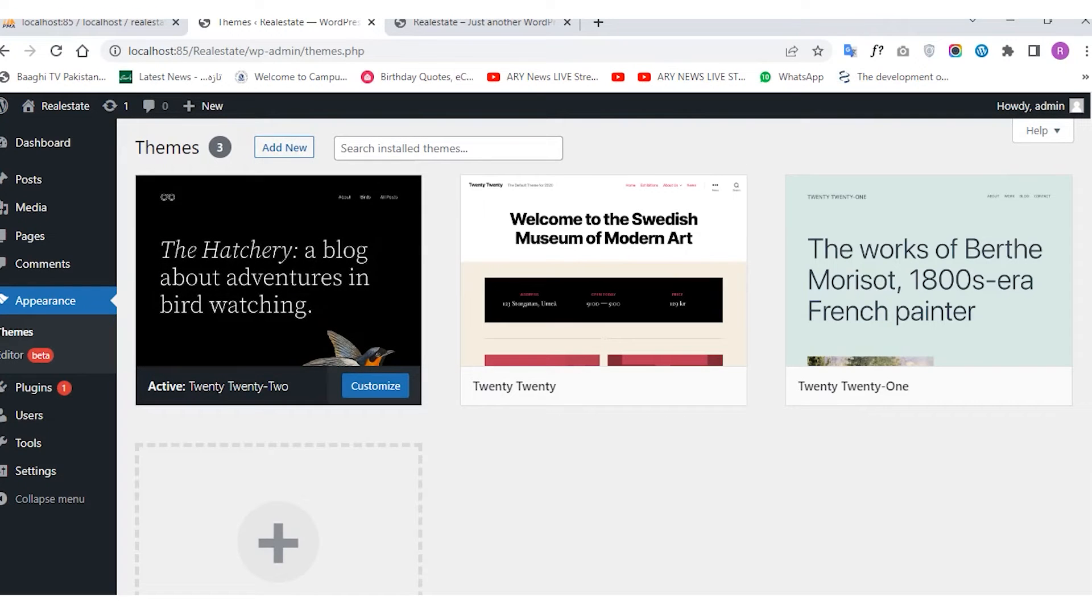
click(284, 147)
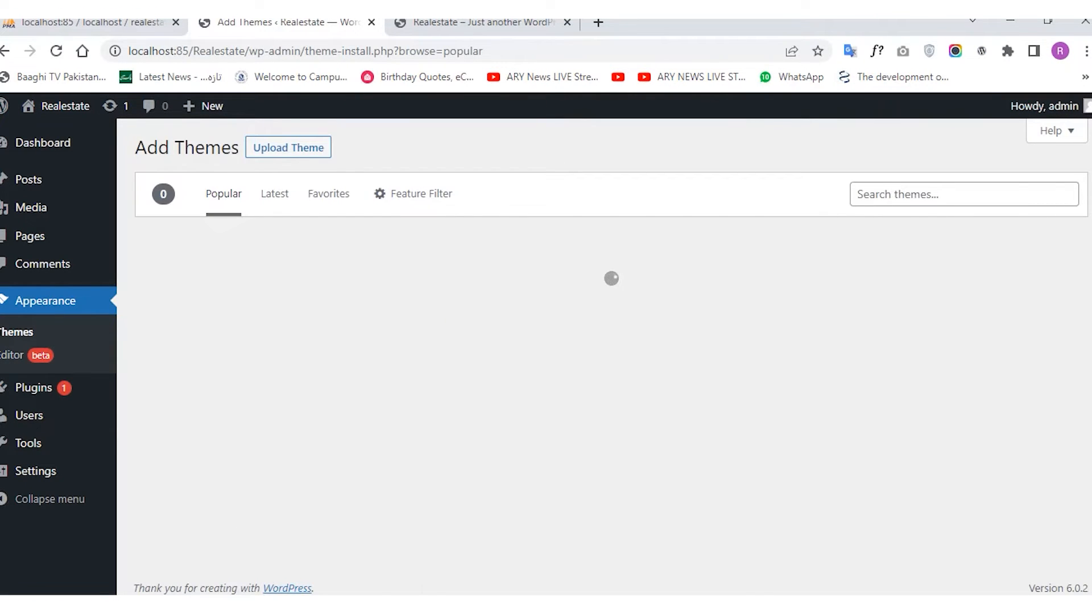
scroll(284, 398, down, 3)
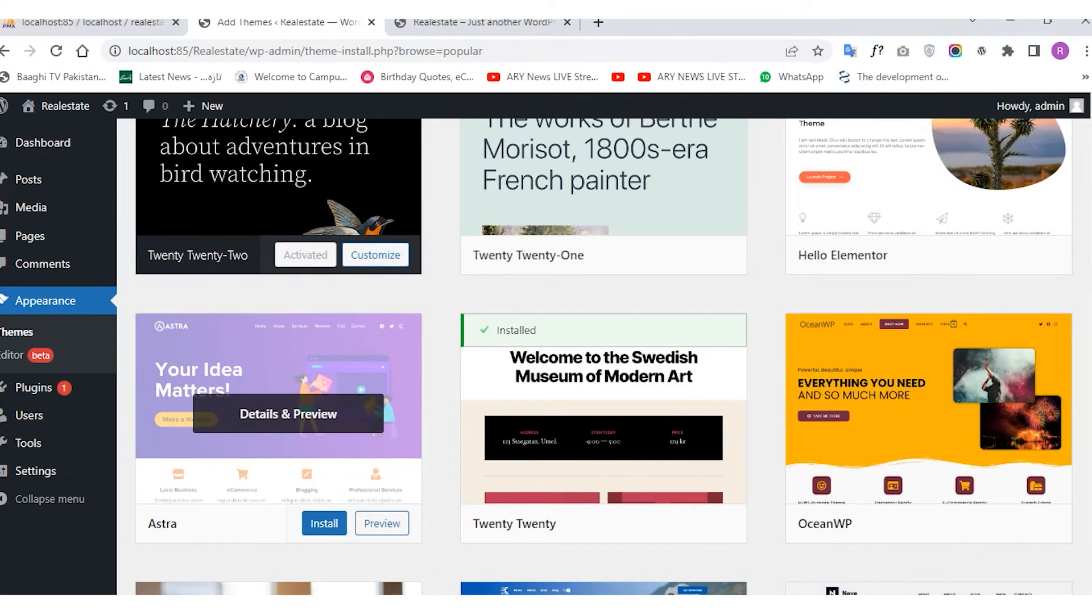
scroll(324, 413, down, 2)
click(324, 413)
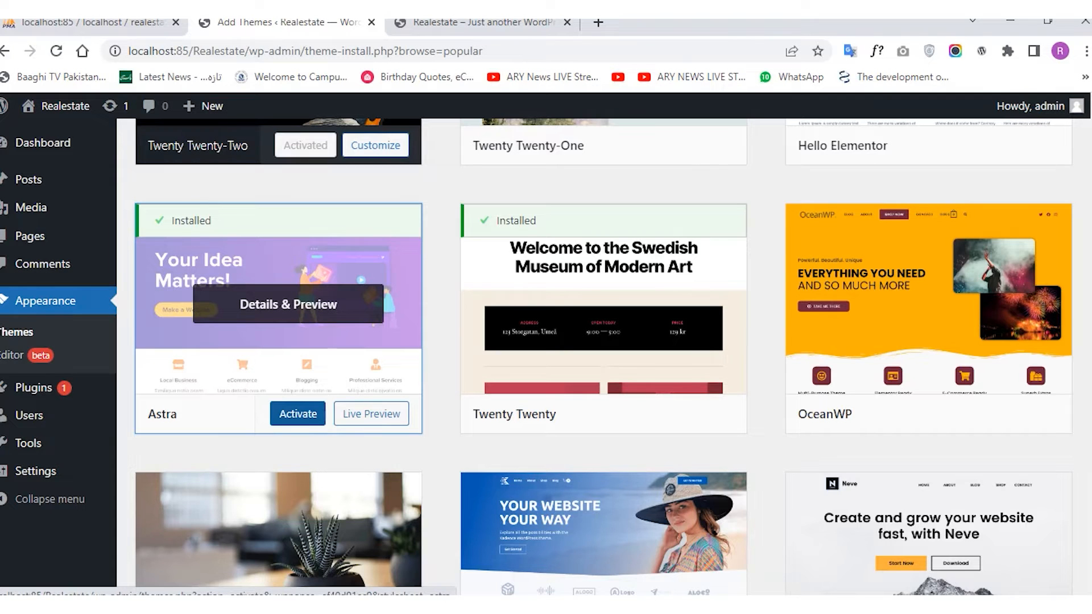
click(298, 413)
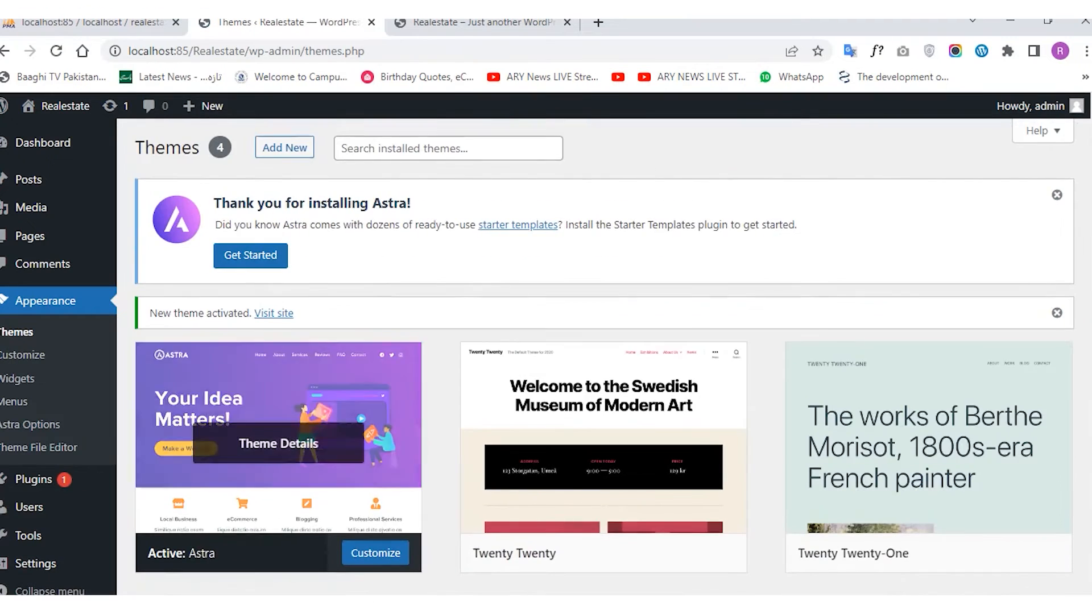
scroll(297, 413, down, 1)
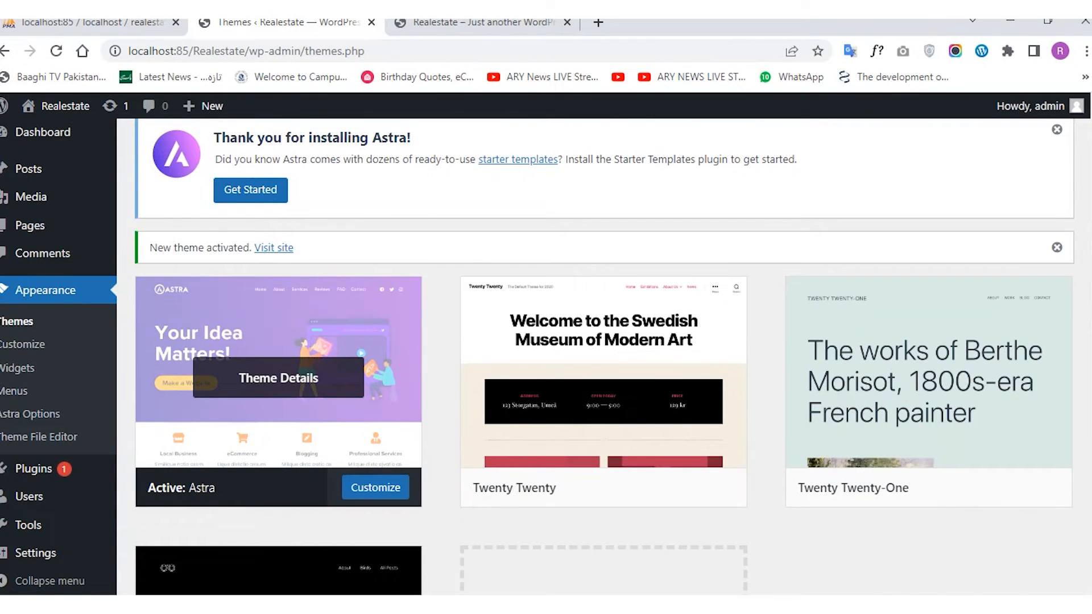
scroll(297, 413, up, 1)
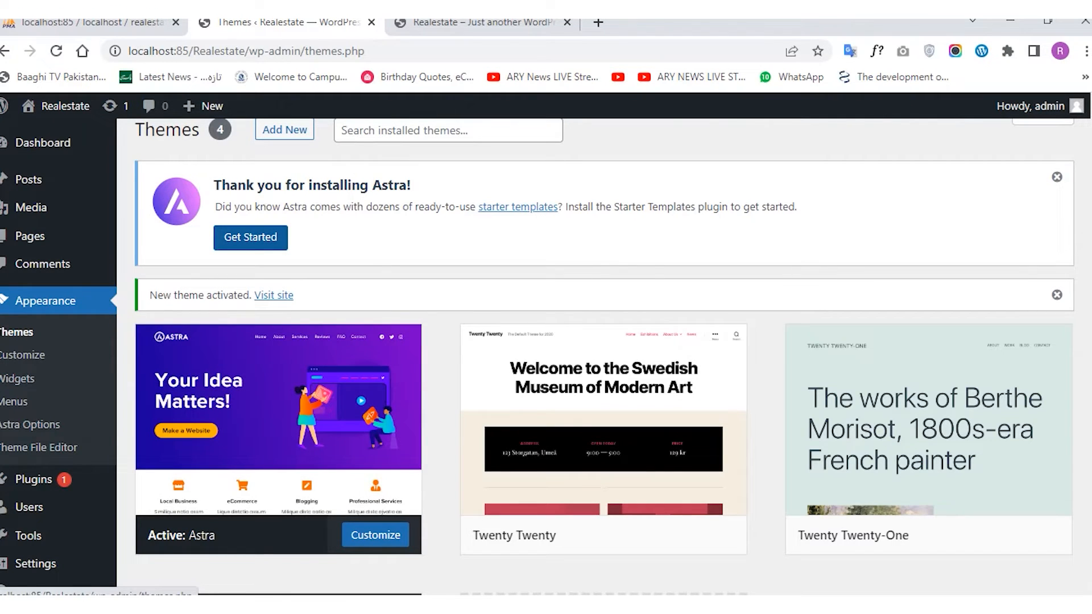
- Install the Starter Templates plugin offered by Astra and go back to the site's dashboard
click(251, 237)
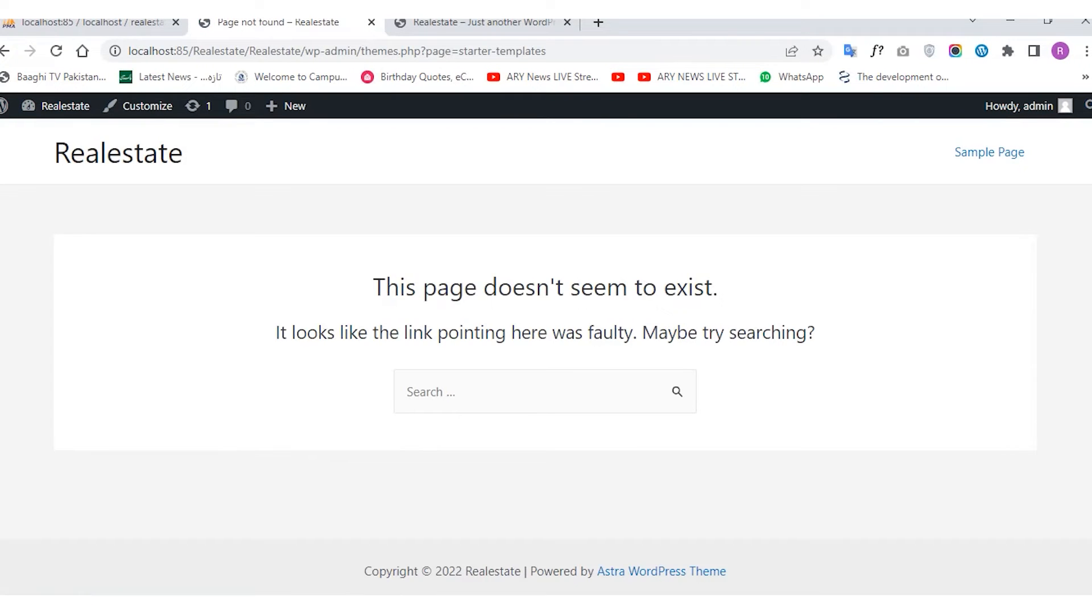
mouse_move(65, 106)
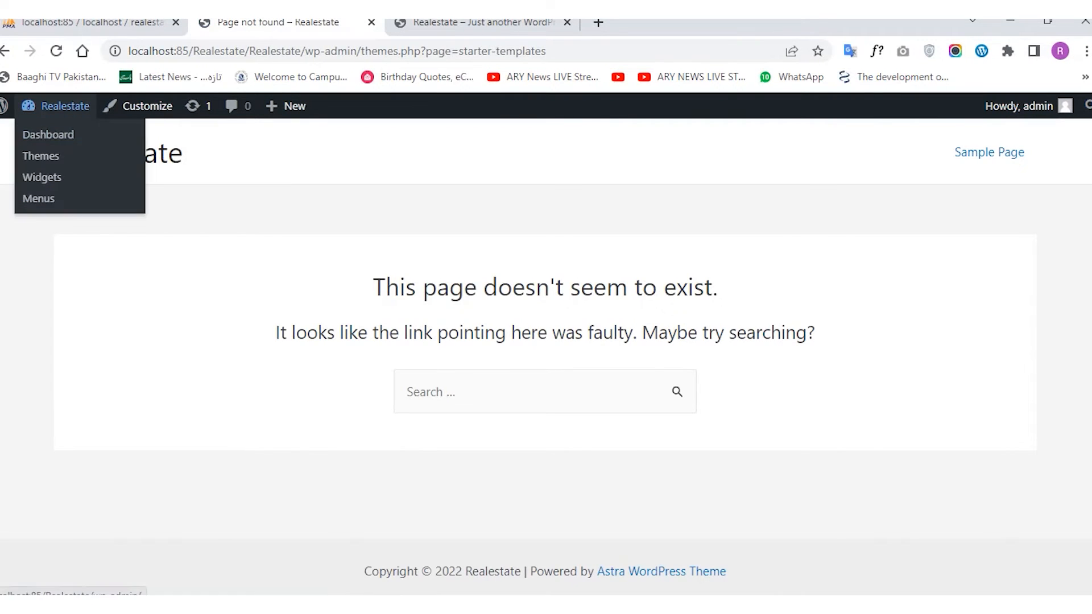
click(49, 134)
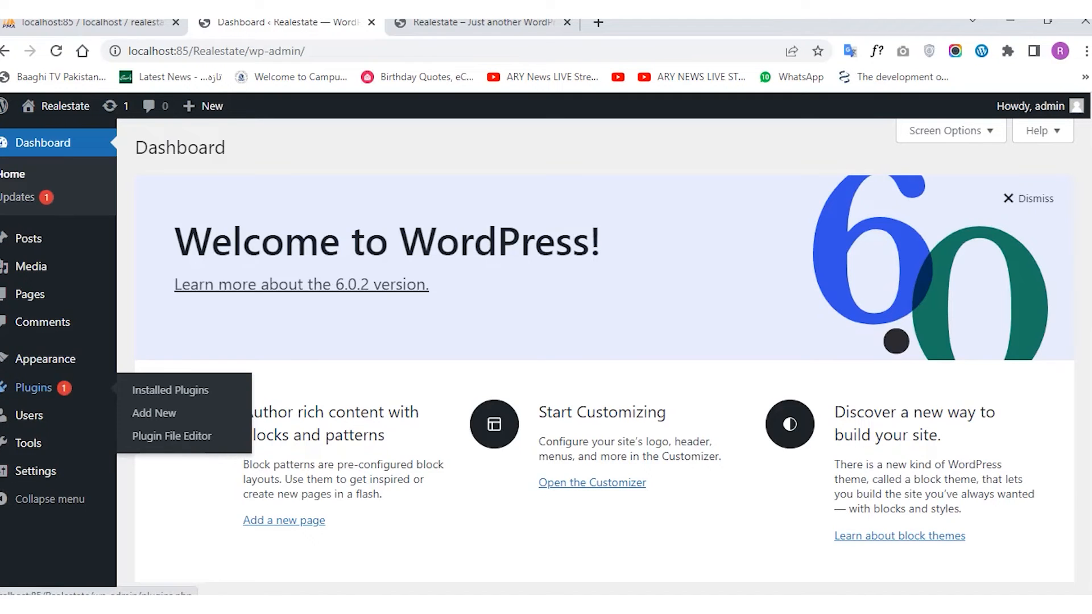
- Open the Starter Templates library from the installed plugins in a new tab and switch to it
click(33, 387)
scroll(603, 318, down, 2)
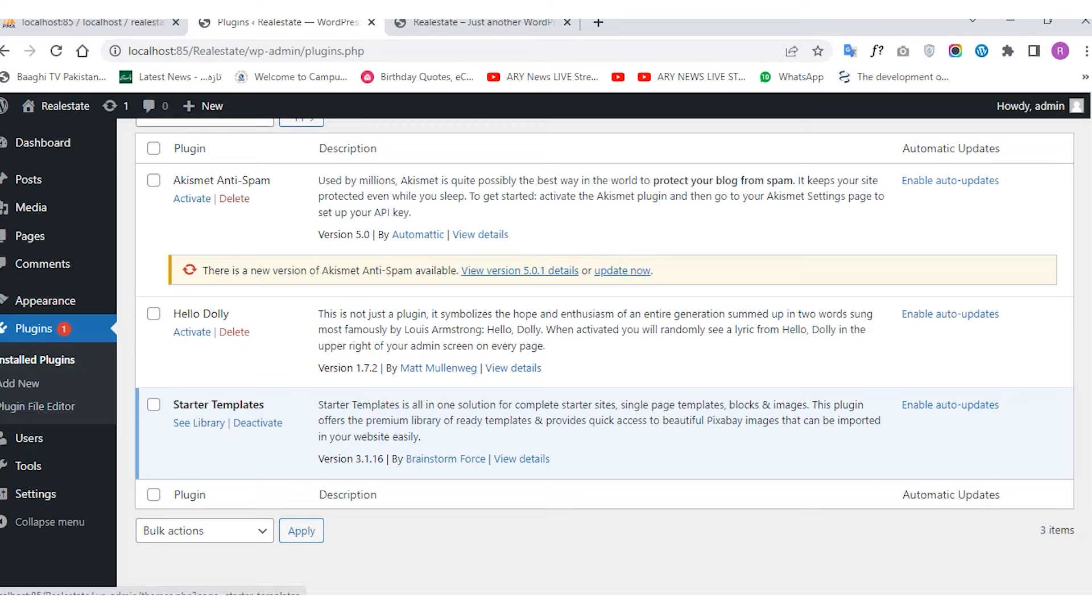
ctrl+click(199, 423)
key(ctrl+Tab)
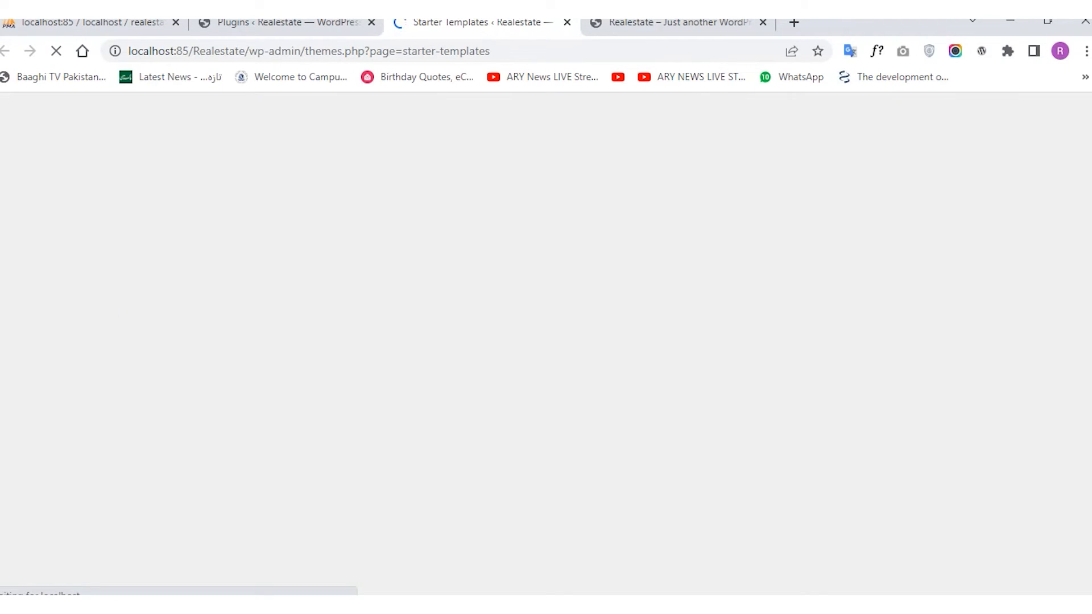
scroll(541, 353, down, 3)
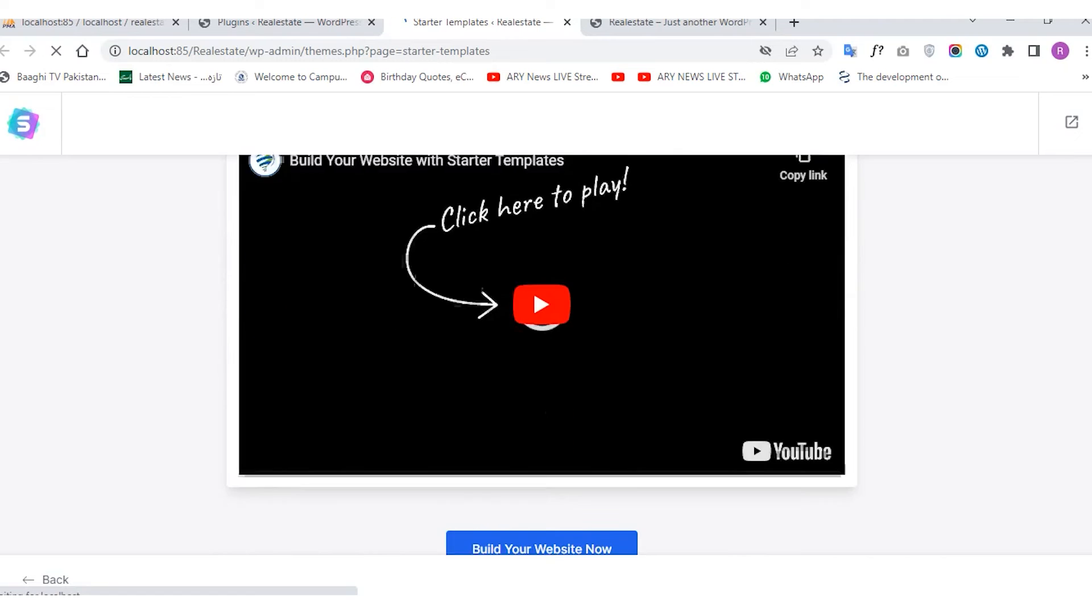
- Start building the website with Elementor as the page builder and filter the templates to the Real Estate business category
click(542, 529)
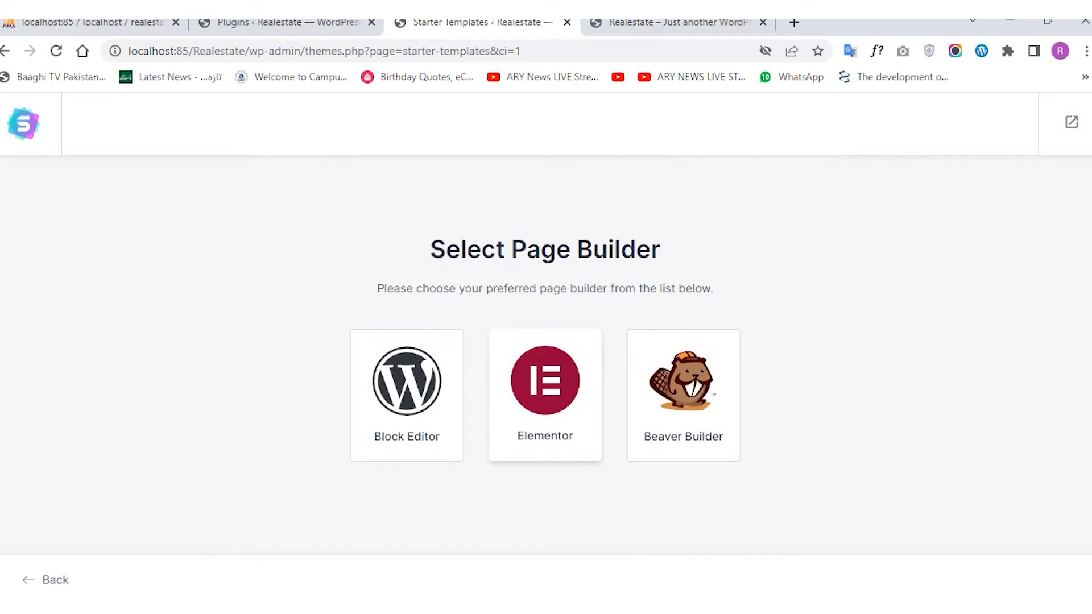
click(545, 392)
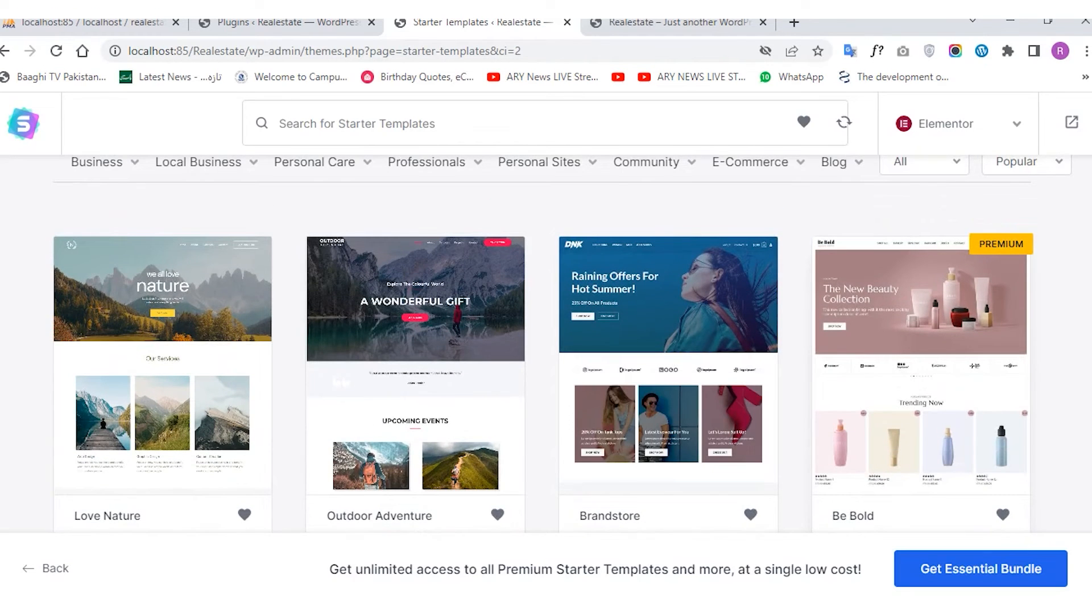
scroll(921, 341, down, 2)
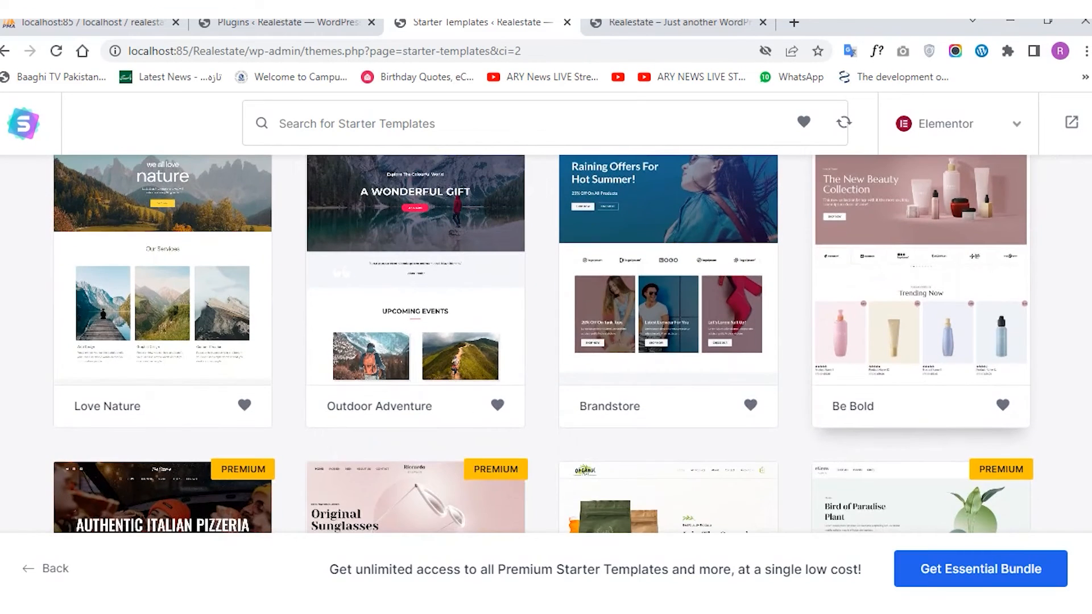
scroll(921, 398, up, 5)
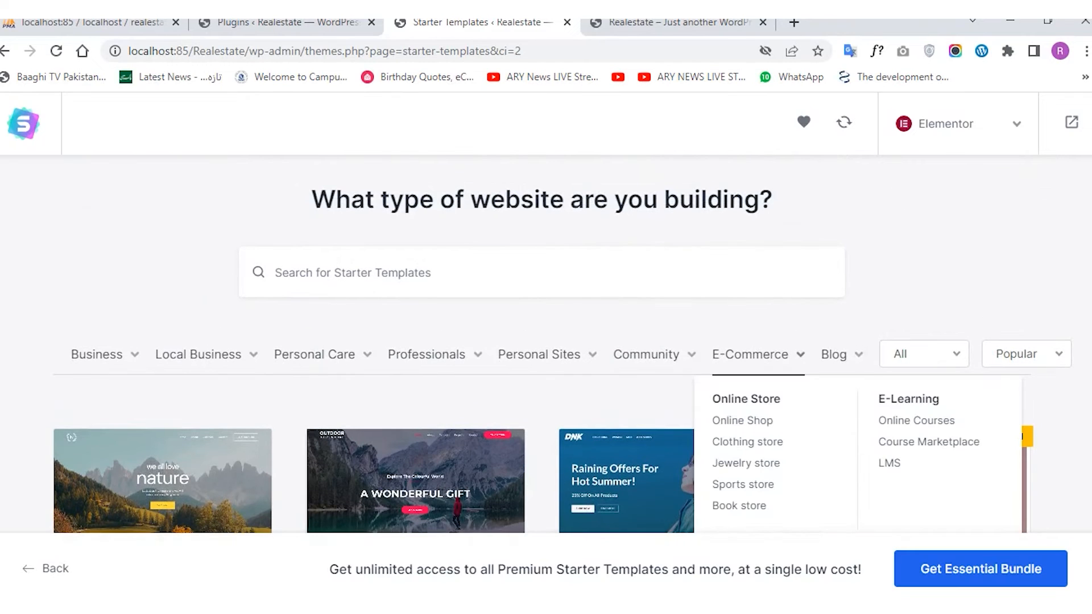
scroll(542, 344, down, 2)
mouse_move(105, 230)
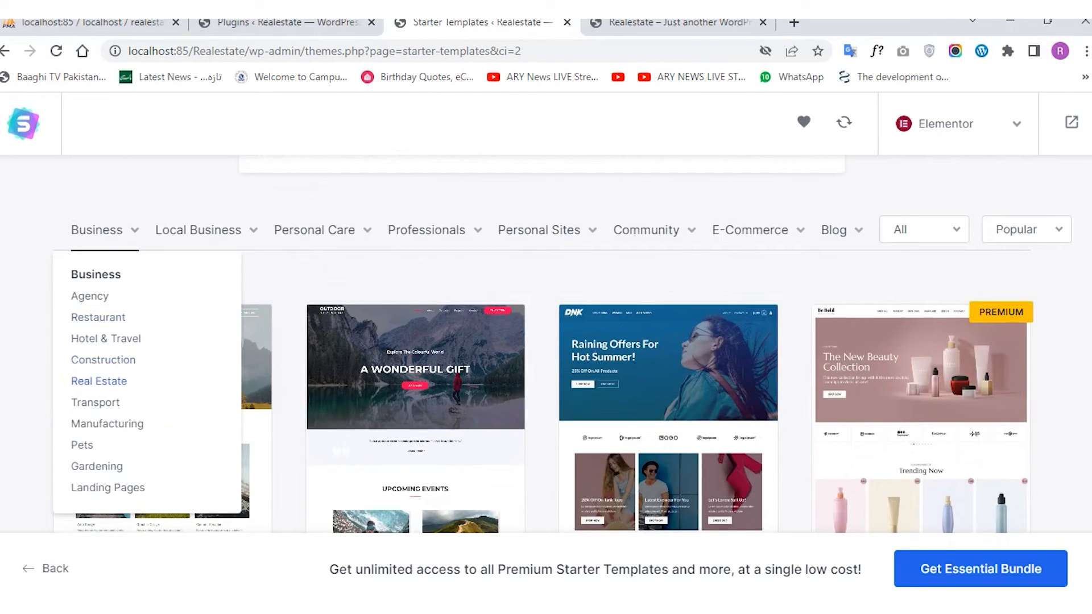
click(98, 381)
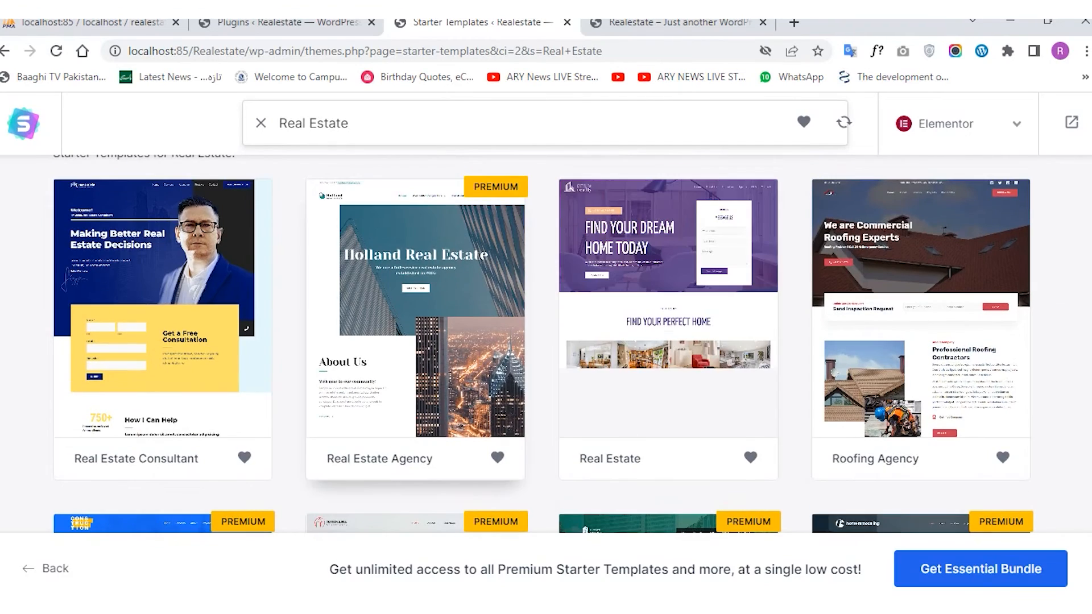
- Look through the real estate templates, choose Real Estate Consultant and skip its logo upload
scroll(543, 344, down, 9)
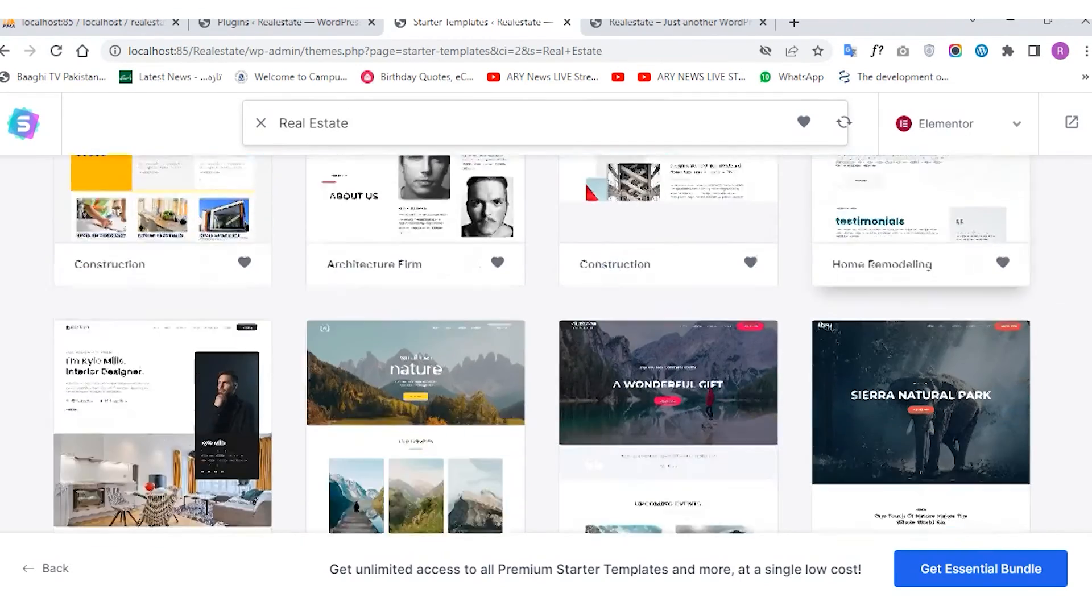
scroll(835, 344, up, 11)
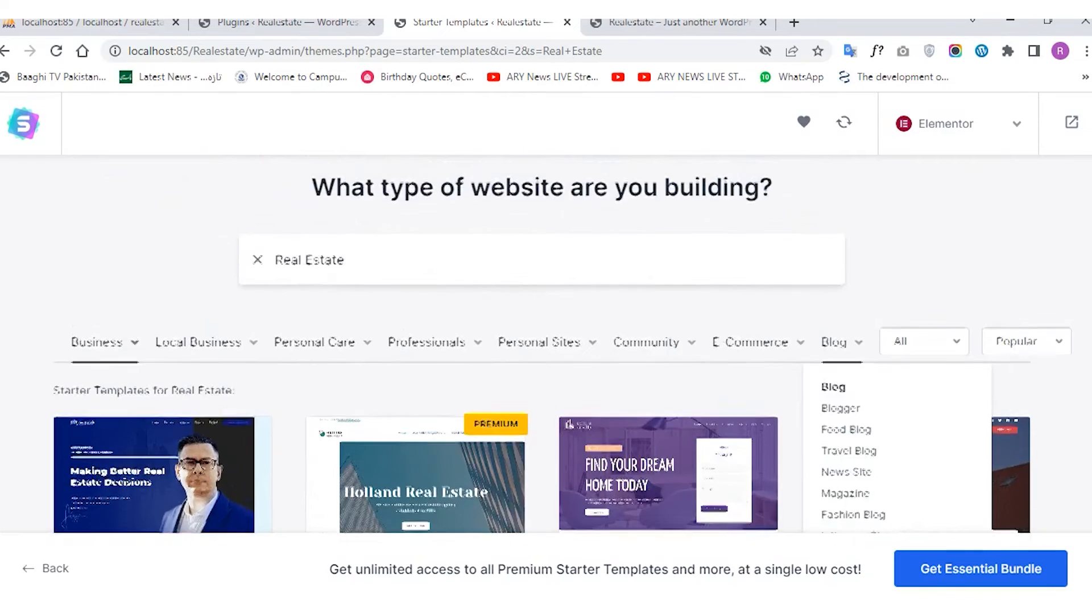
scroll(543, 344, down, 4)
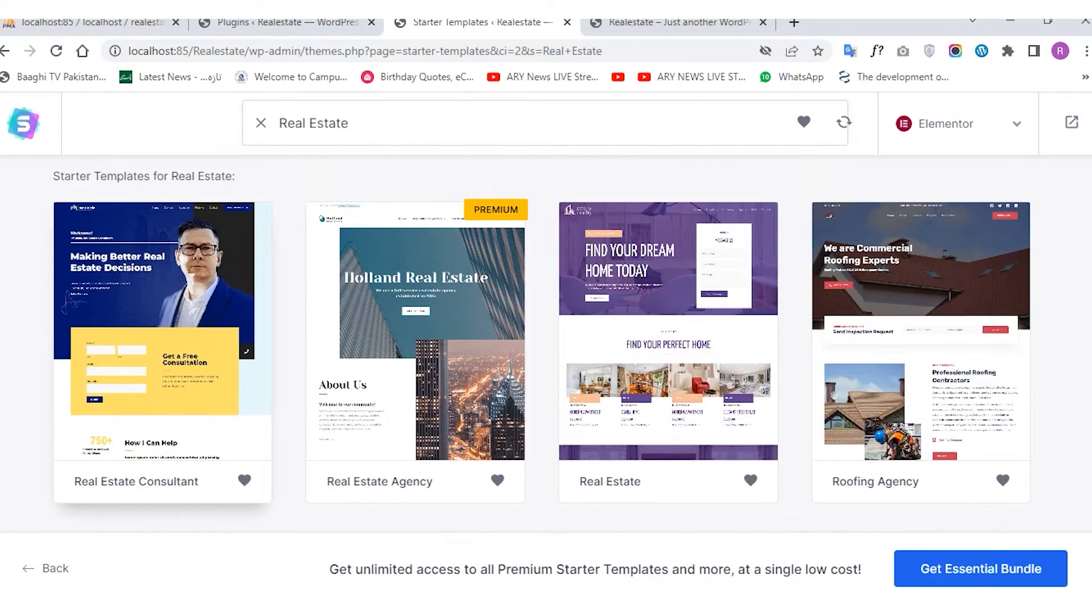
click(162, 341)
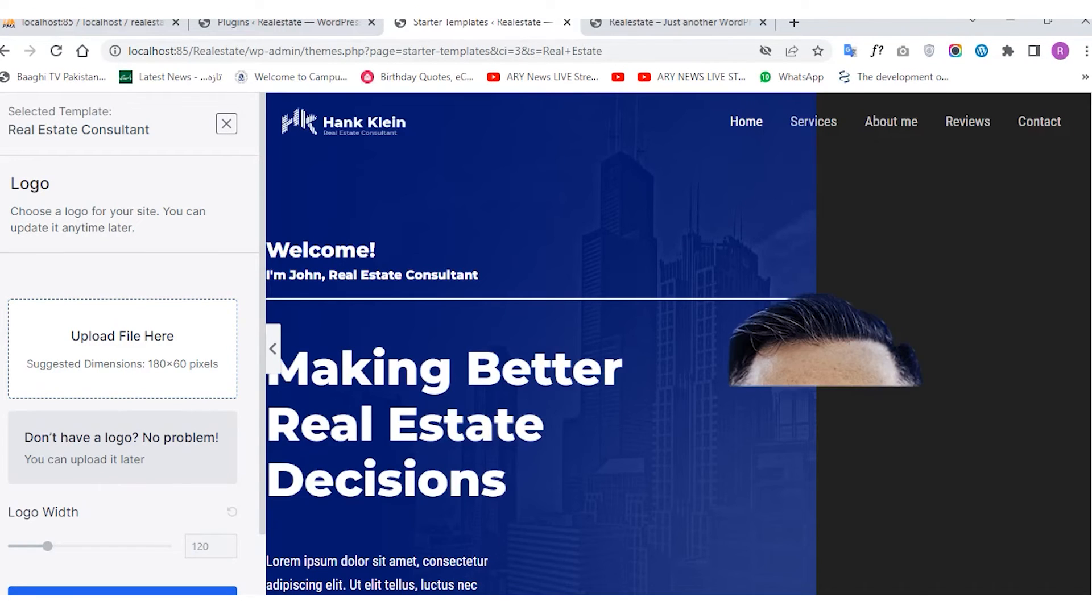
scroll(128, 339, down, 2)
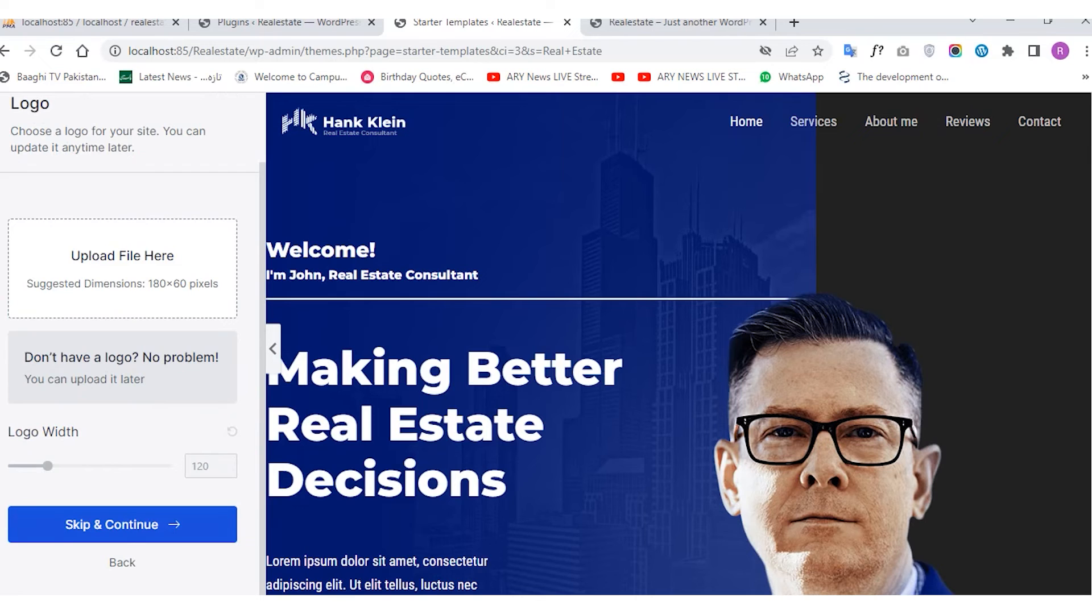
click(122, 524)
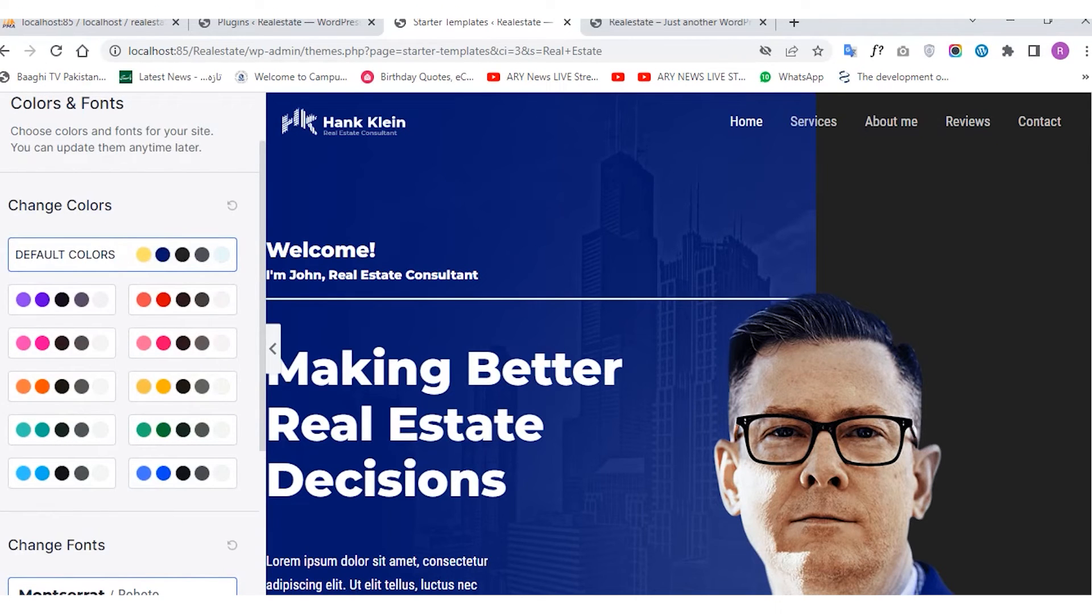
- Try the red color palette, return to the default colors, and continue with the default Montserrat / Roboto Condensed fonts
click(182, 299)
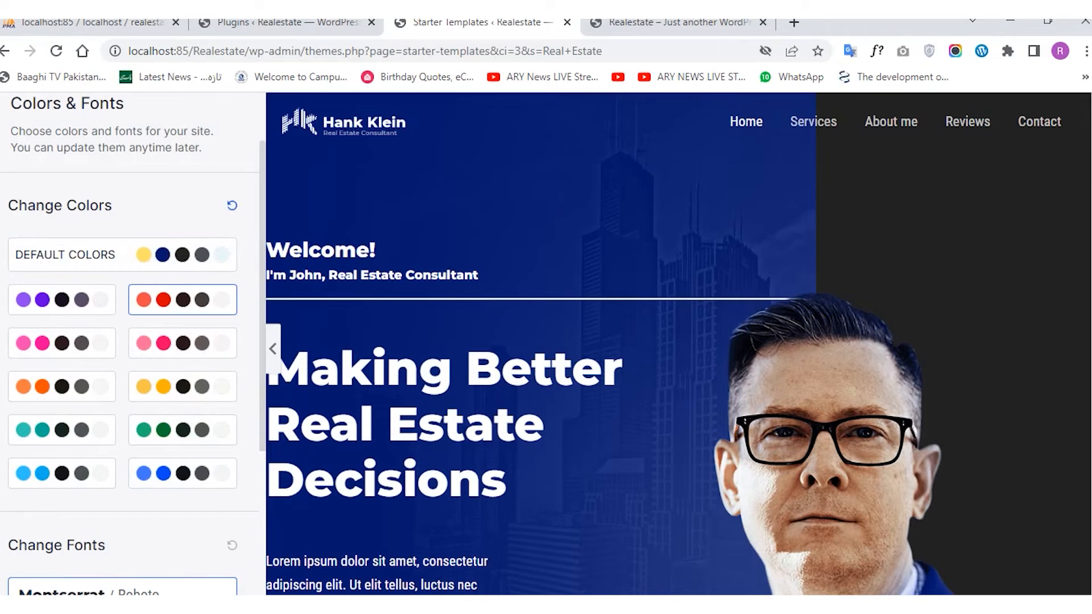
click(122, 255)
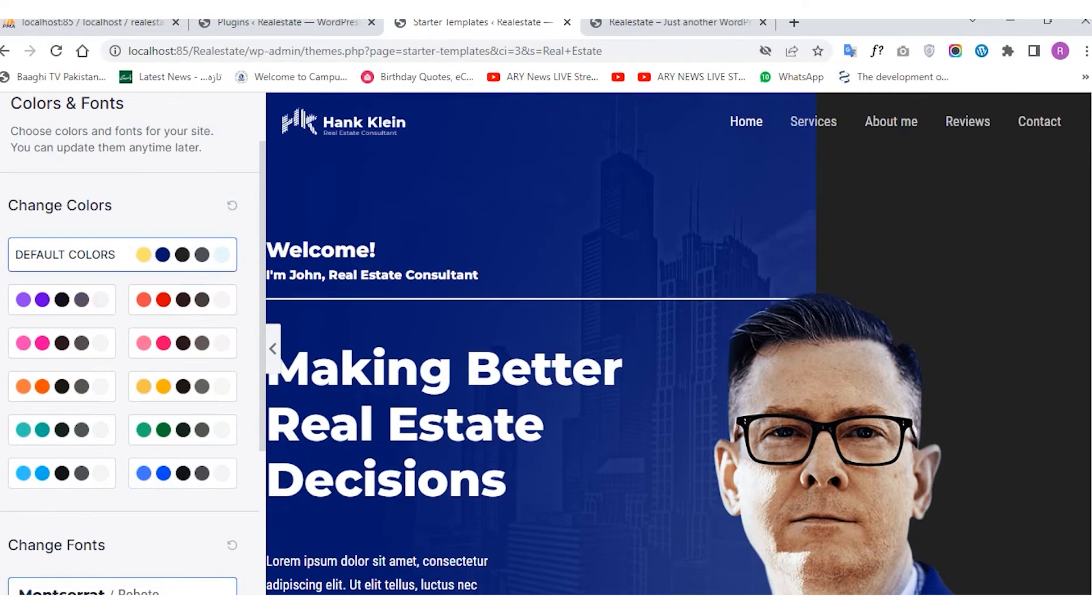
scroll(131, 341, down, 3)
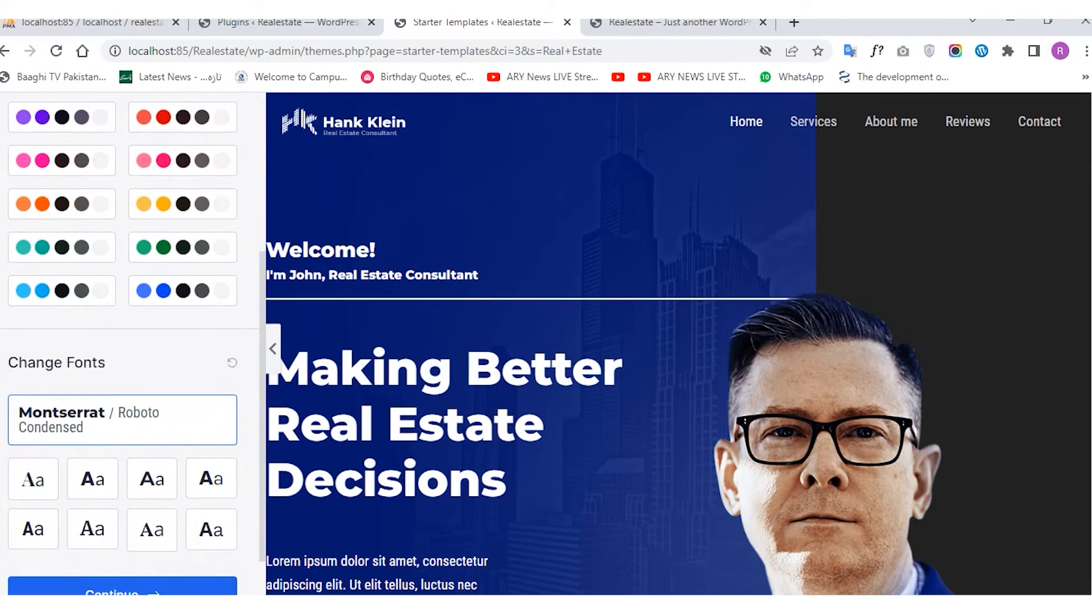
scroll(151, 421, down, 1)
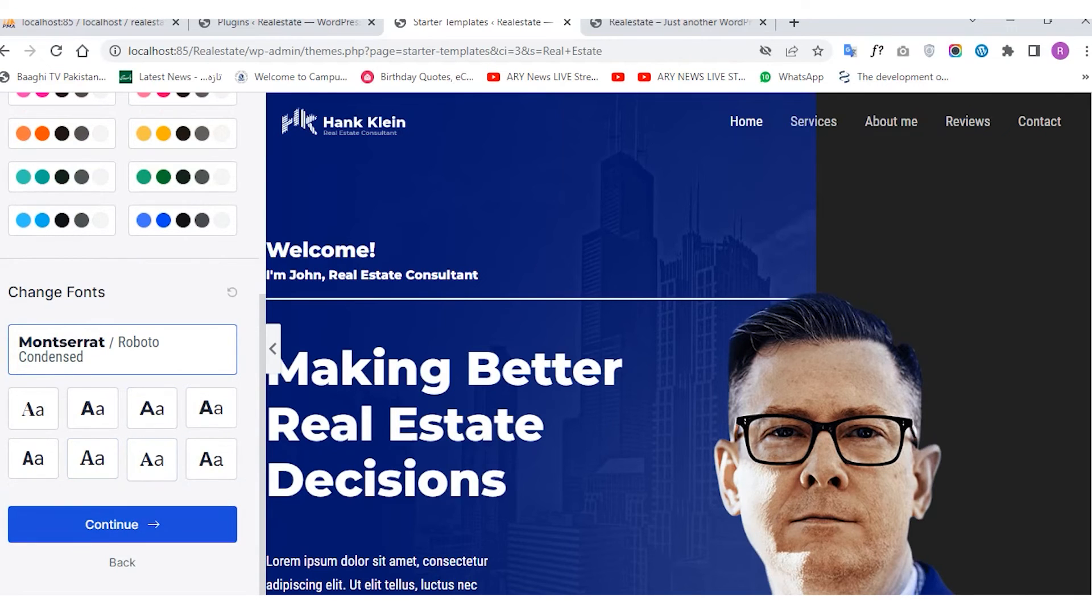
click(122, 524)
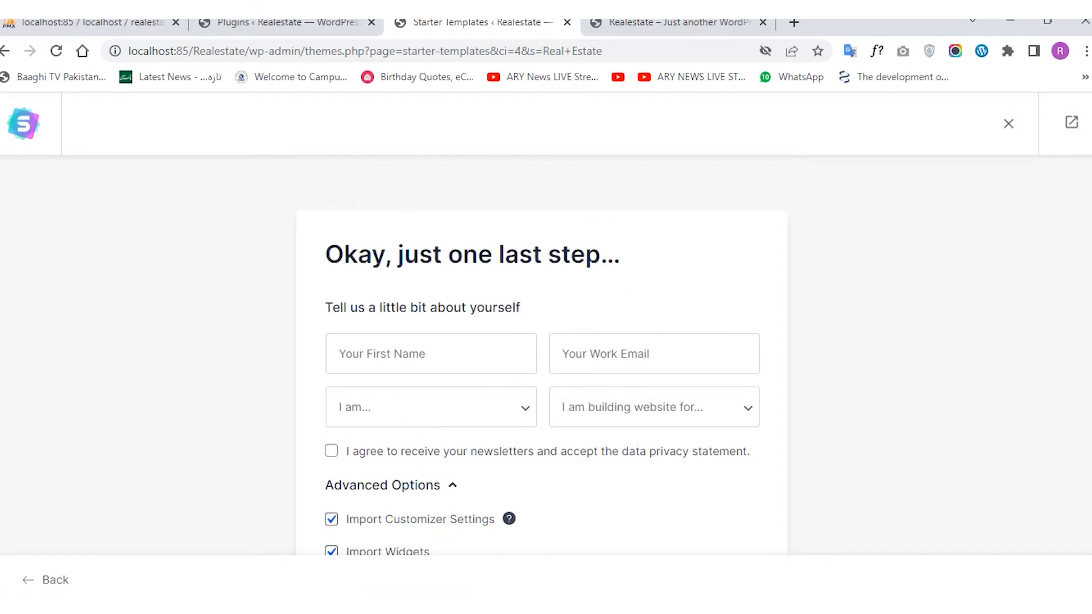
- Fill in the first name and work email in the final form and set the experience level to Expert
click(430, 353)
click(443, 519)
click(654, 354)
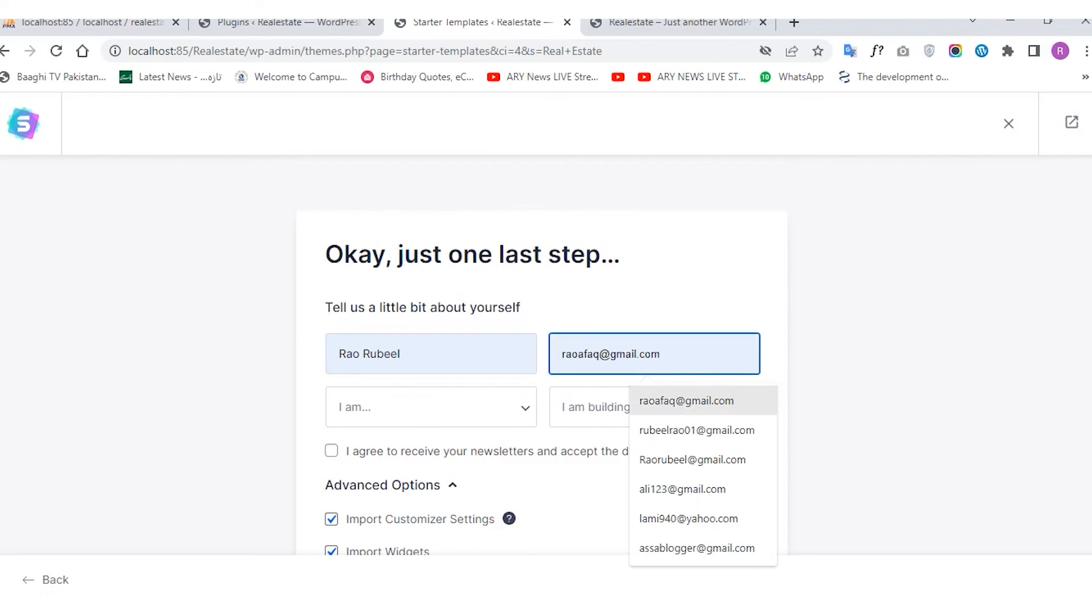
click(692, 460)
click(431, 408)
key(Down)
key(Down)
key(Down)
key(Return)
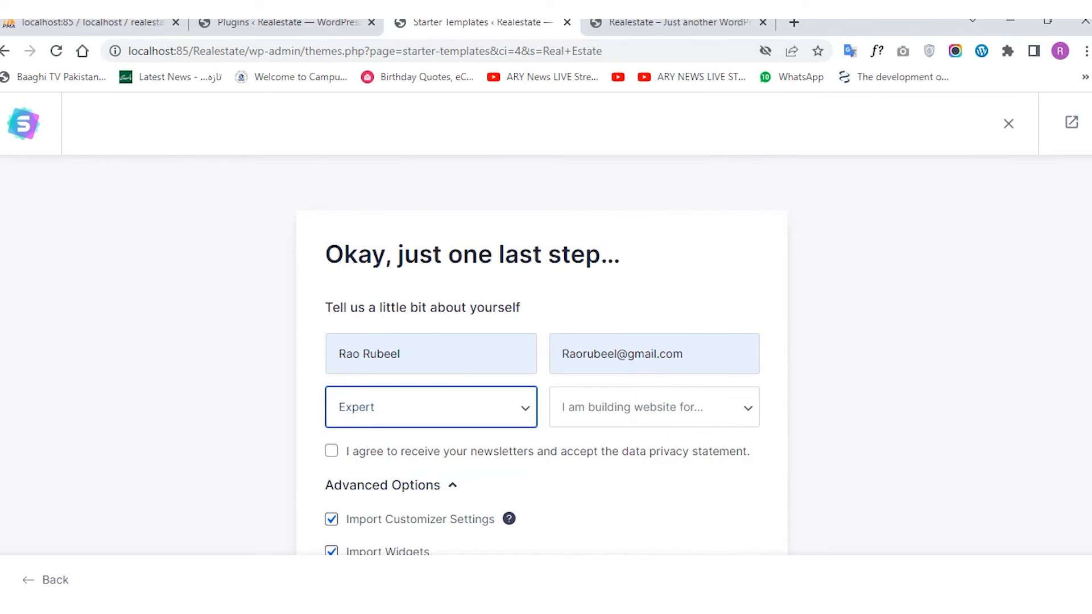
- Set the website as built for Myself/My Company, agree to the newsletters and privacy statement, and submit the form to build the website
click(654, 407)
click(619, 450)
scroll(619, 443, down, 2)
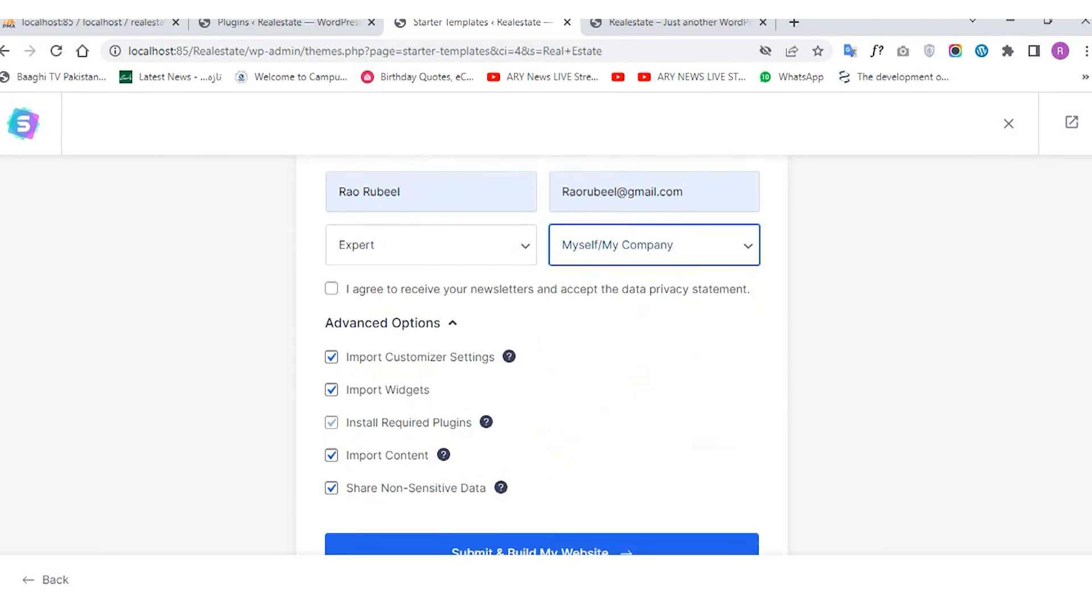
key(Tab)
key(space)
scroll(540, 341, down, 1)
click(541, 497)
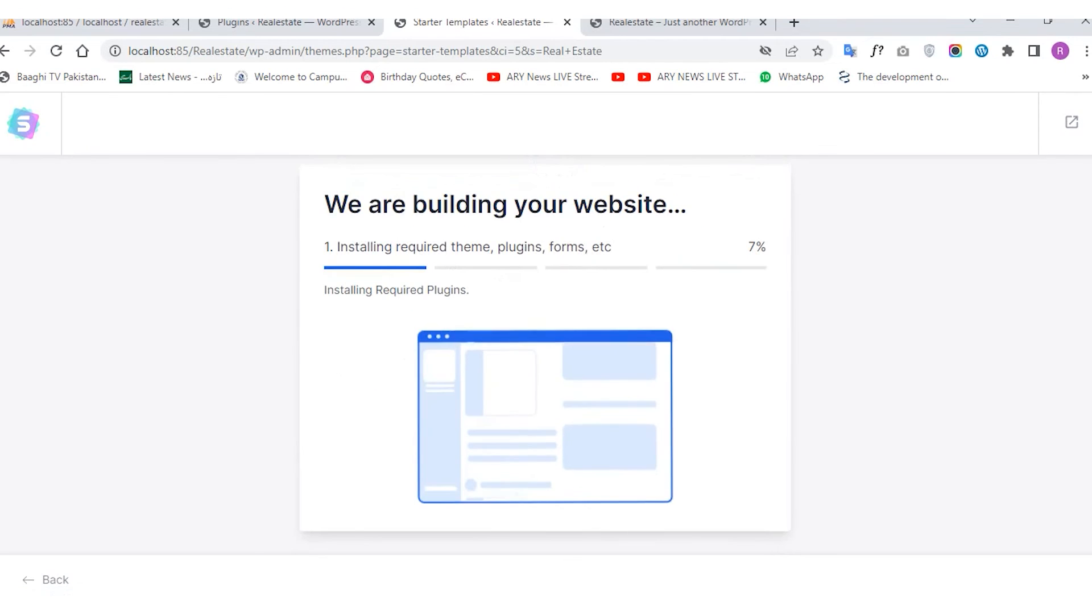